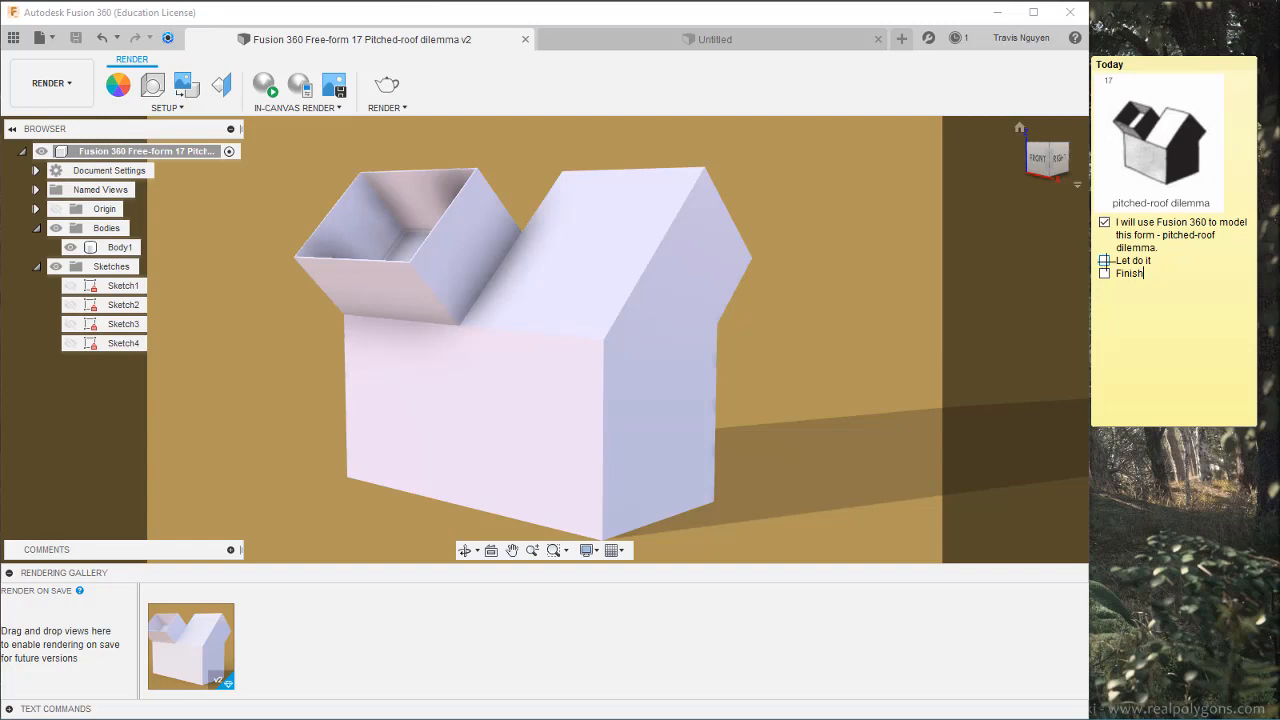
# In the untitled design, sketch a 200 by 100 mm center rectangle on the horizontal XY plane, centred on the origin
pyautogui.click(651, 38)
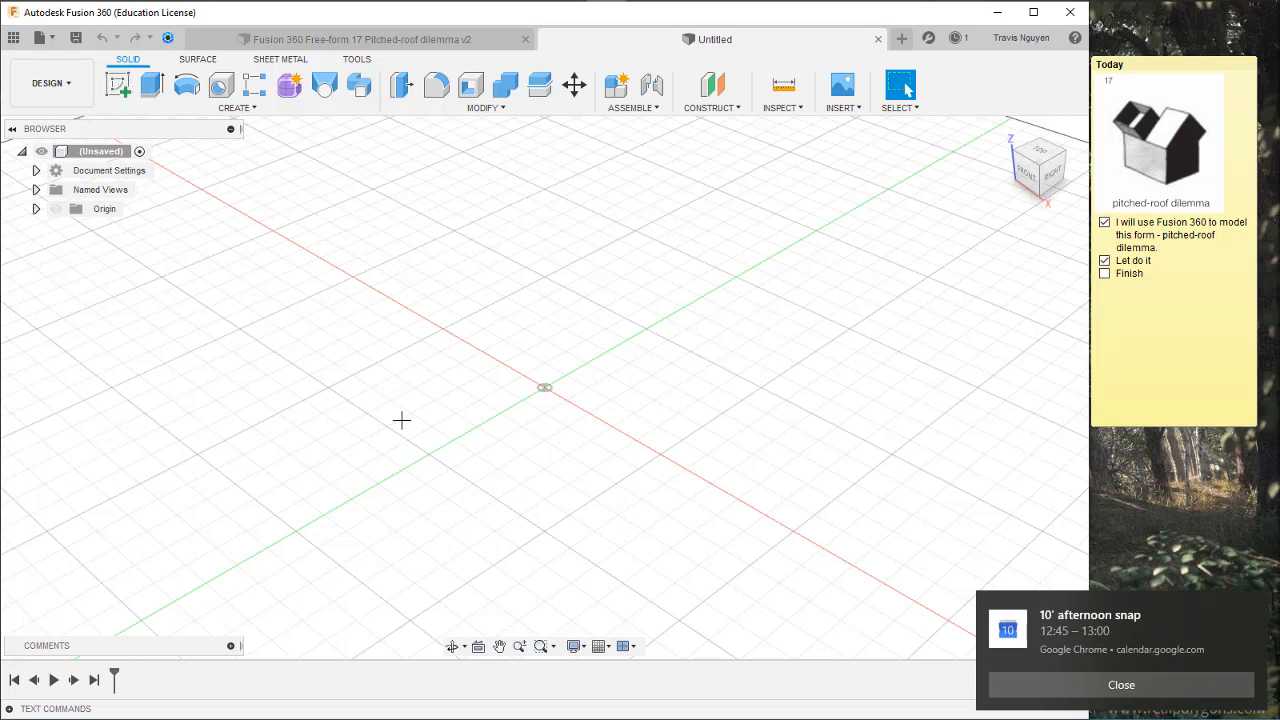
pyautogui.click(1060, 685)
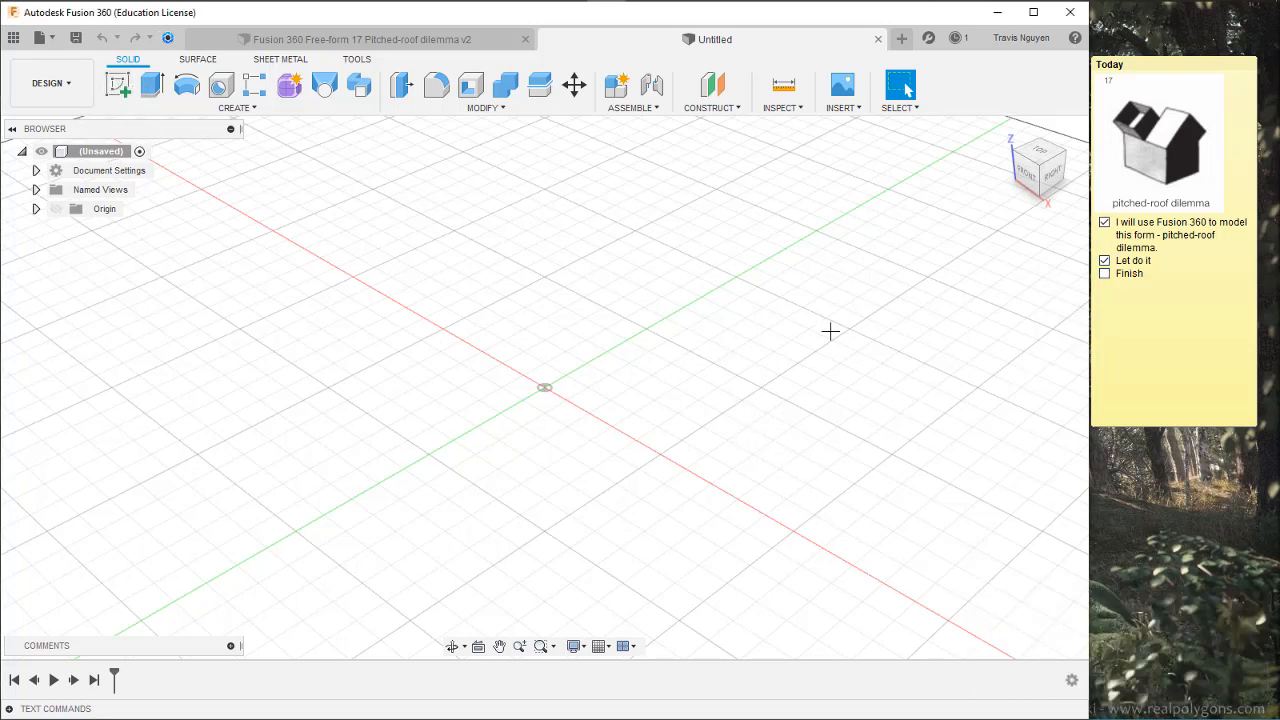
pyautogui.click(118, 84)
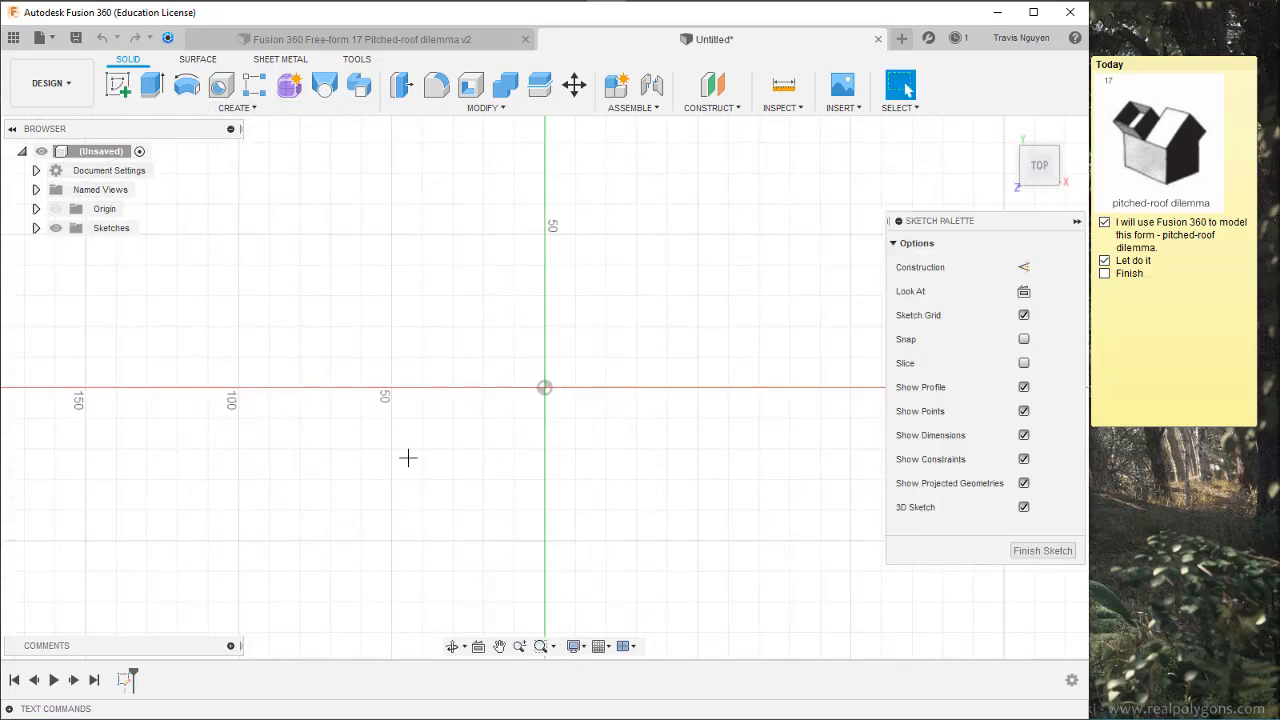
pyautogui.click(152, 85)
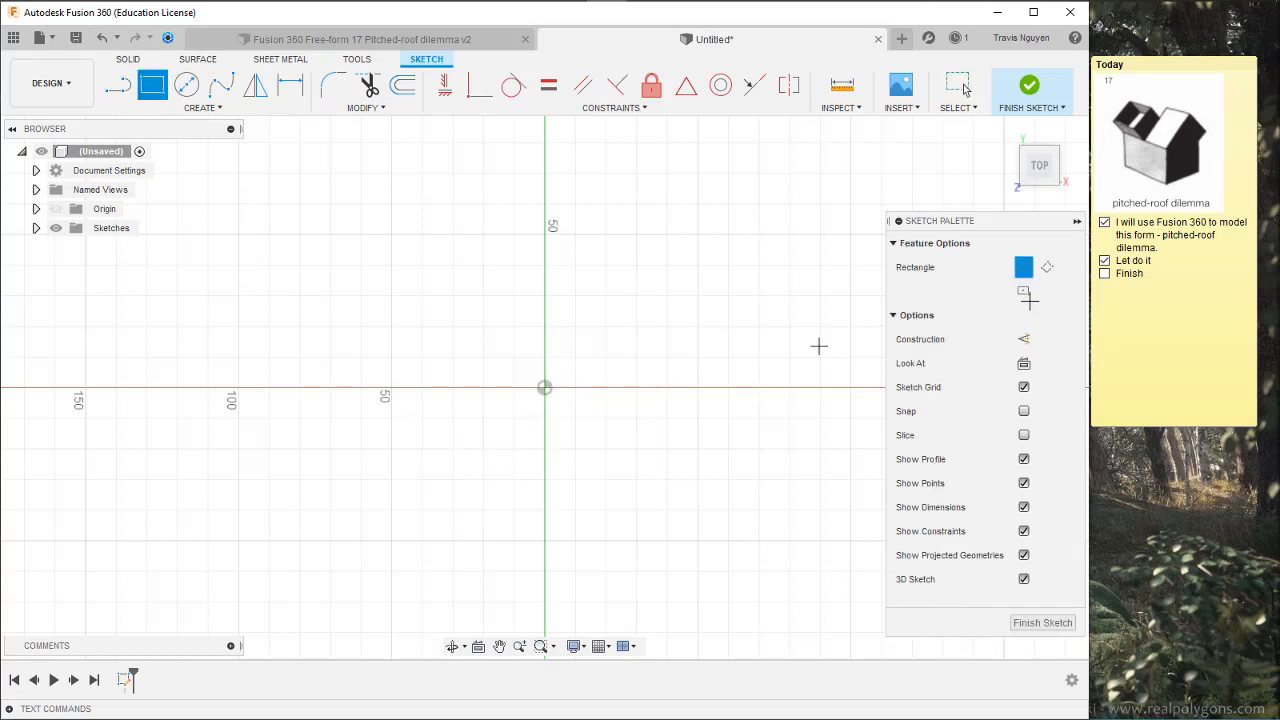
pyautogui.click(1025, 293)
pyautogui.click(544, 388)
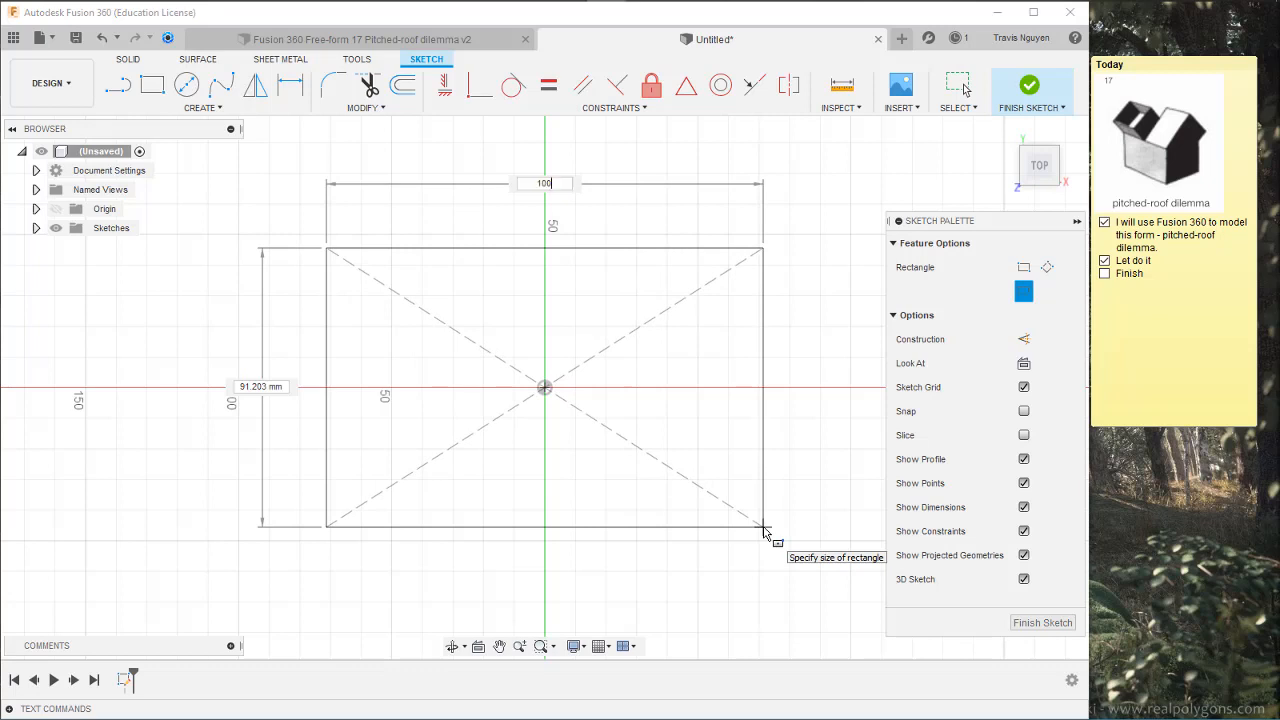
pyautogui.press('Tab')
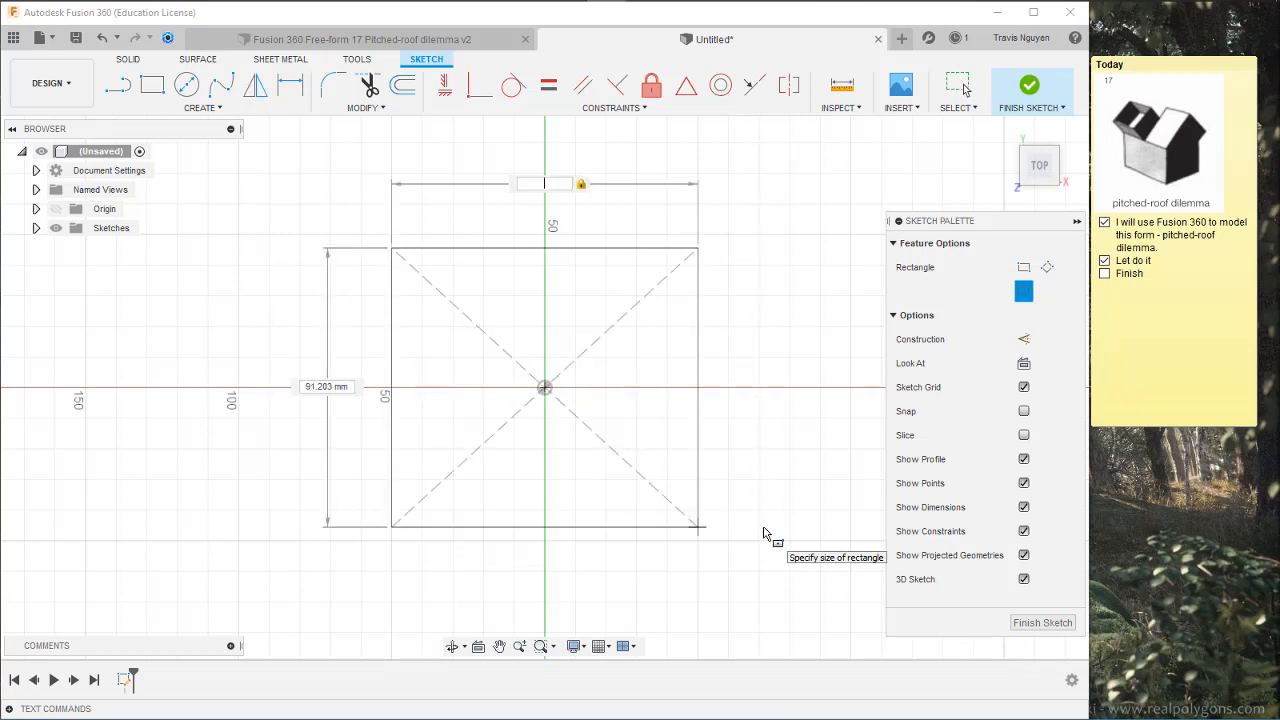
pyautogui.write('200.')
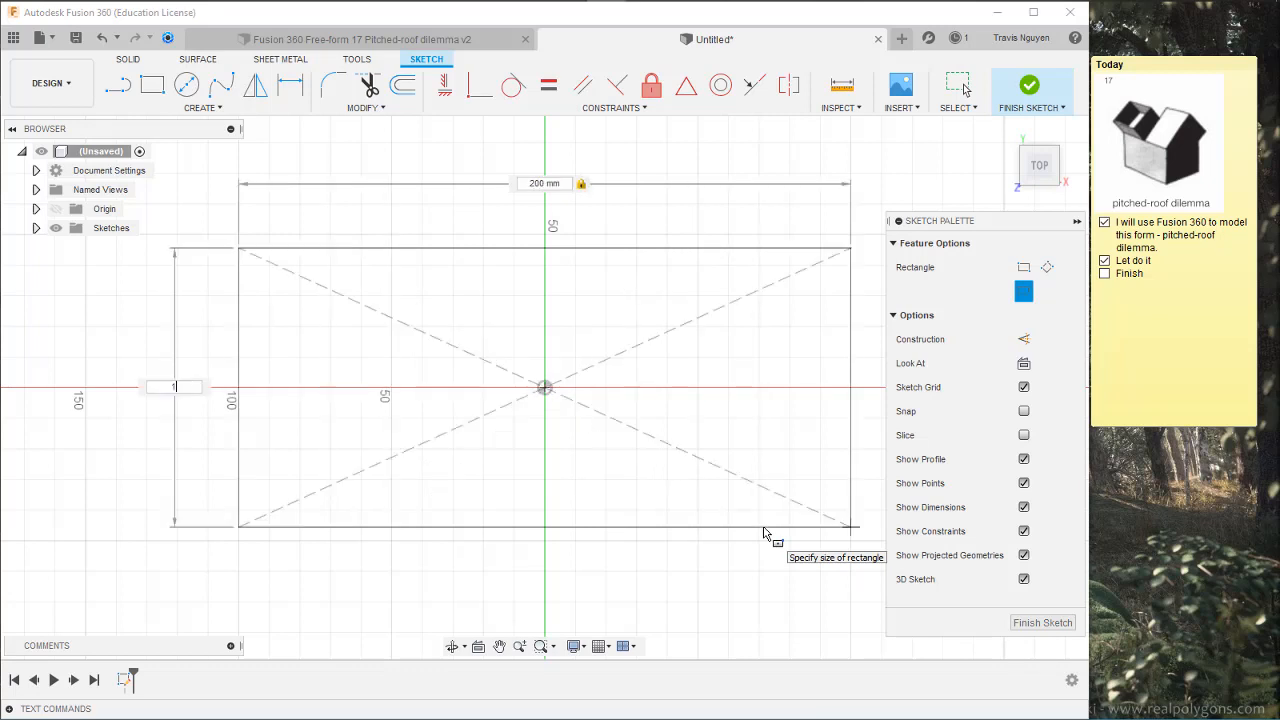
pyautogui.write('0')
pyautogui.press('Tab')
pyautogui.press('Return')
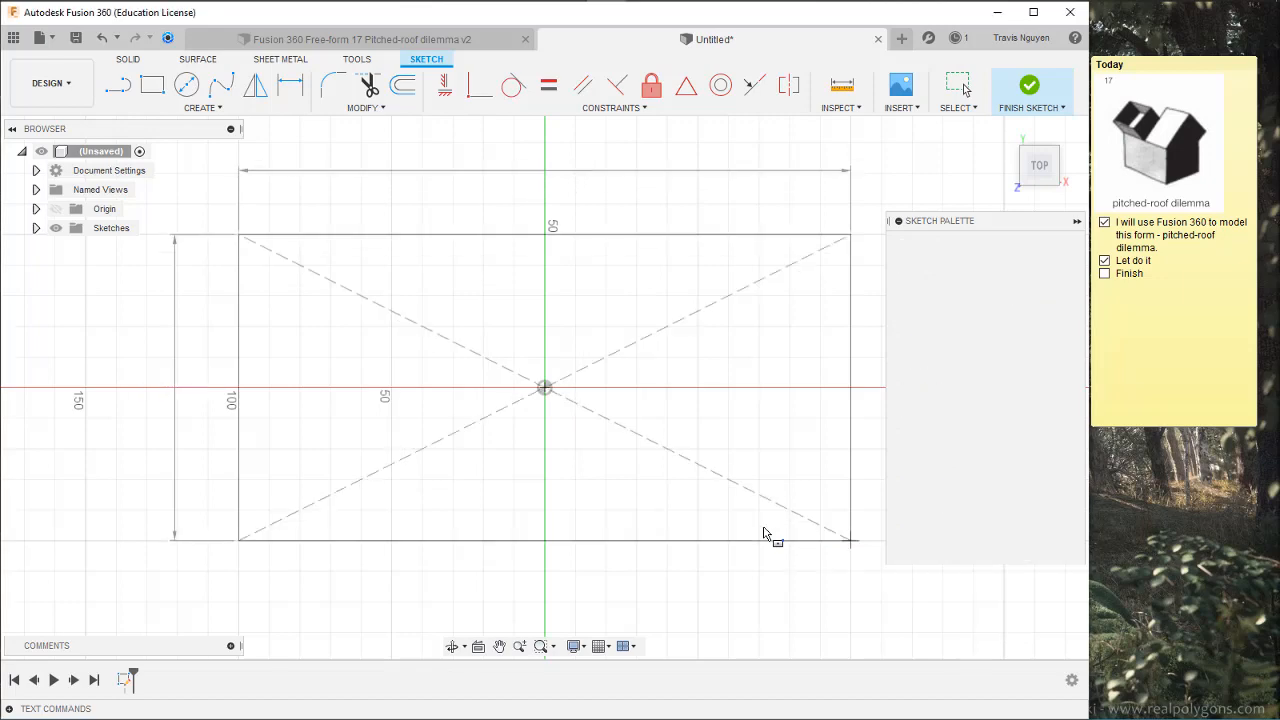
pyautogui.click(1029, 85)
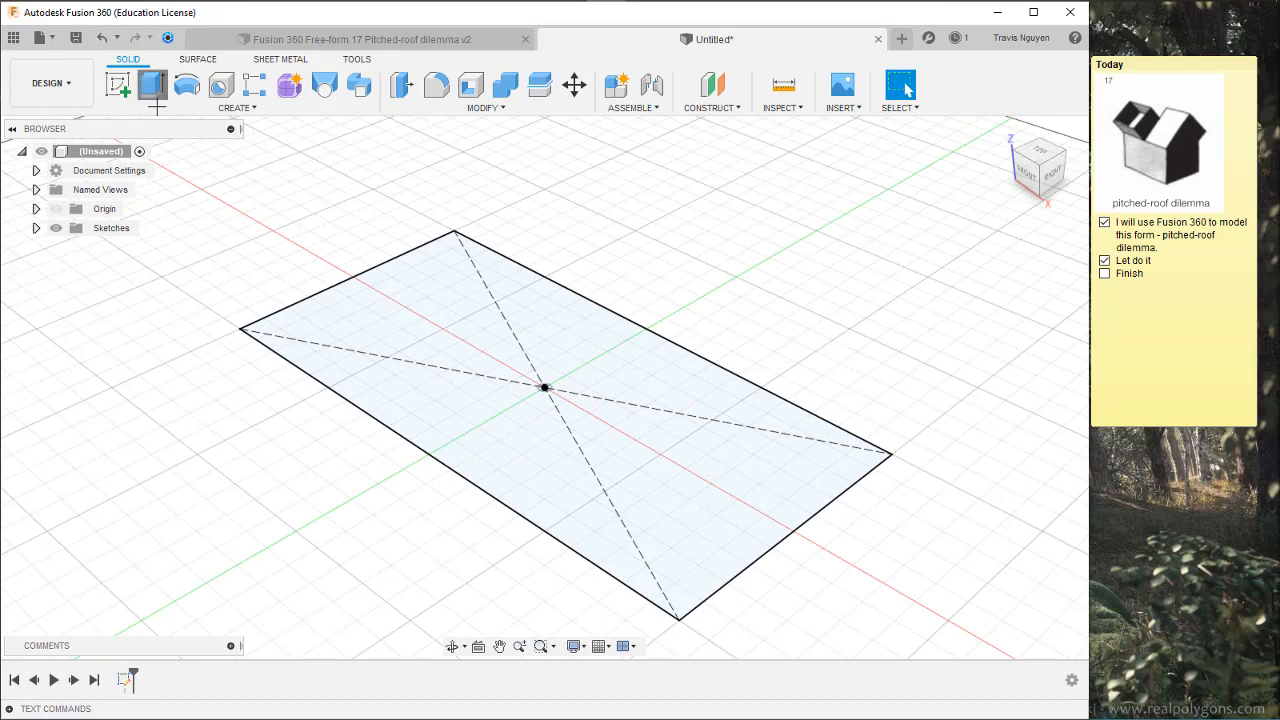
# Extrude the rectangle profile 100 mm upward
pyautogui.press('e')
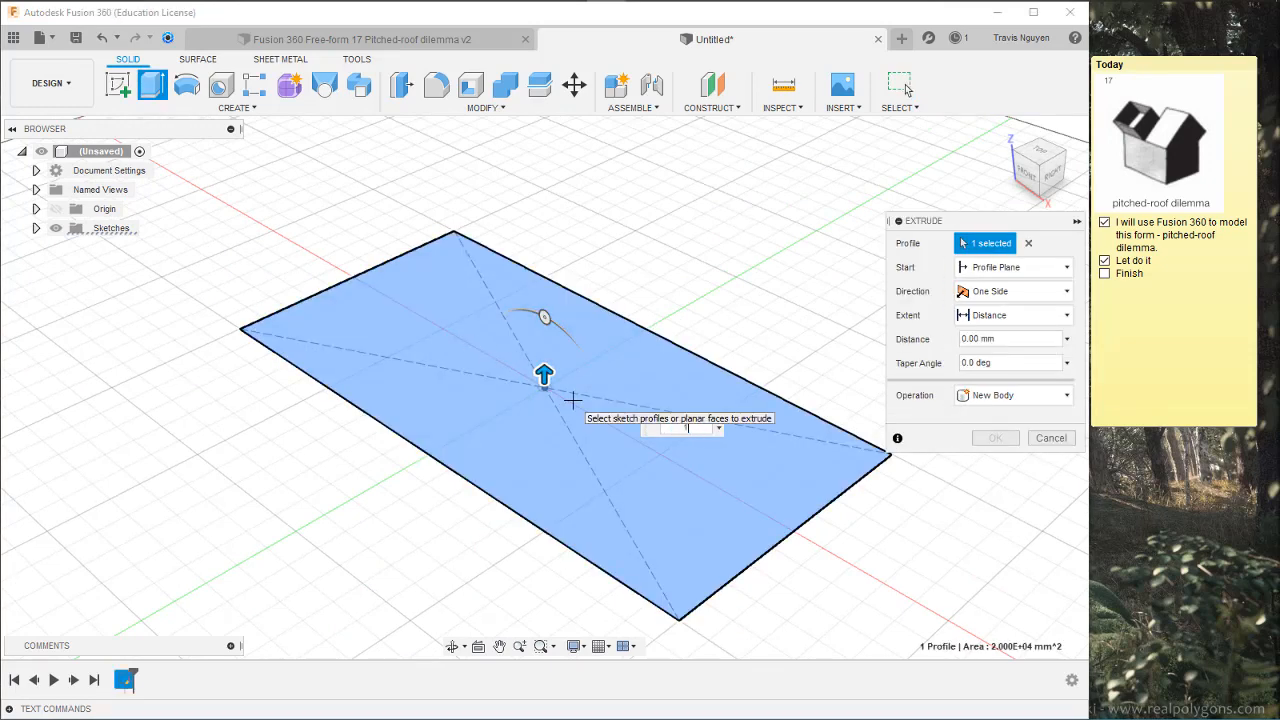
pyautogui.write('100')
pyautogui.press('Return')
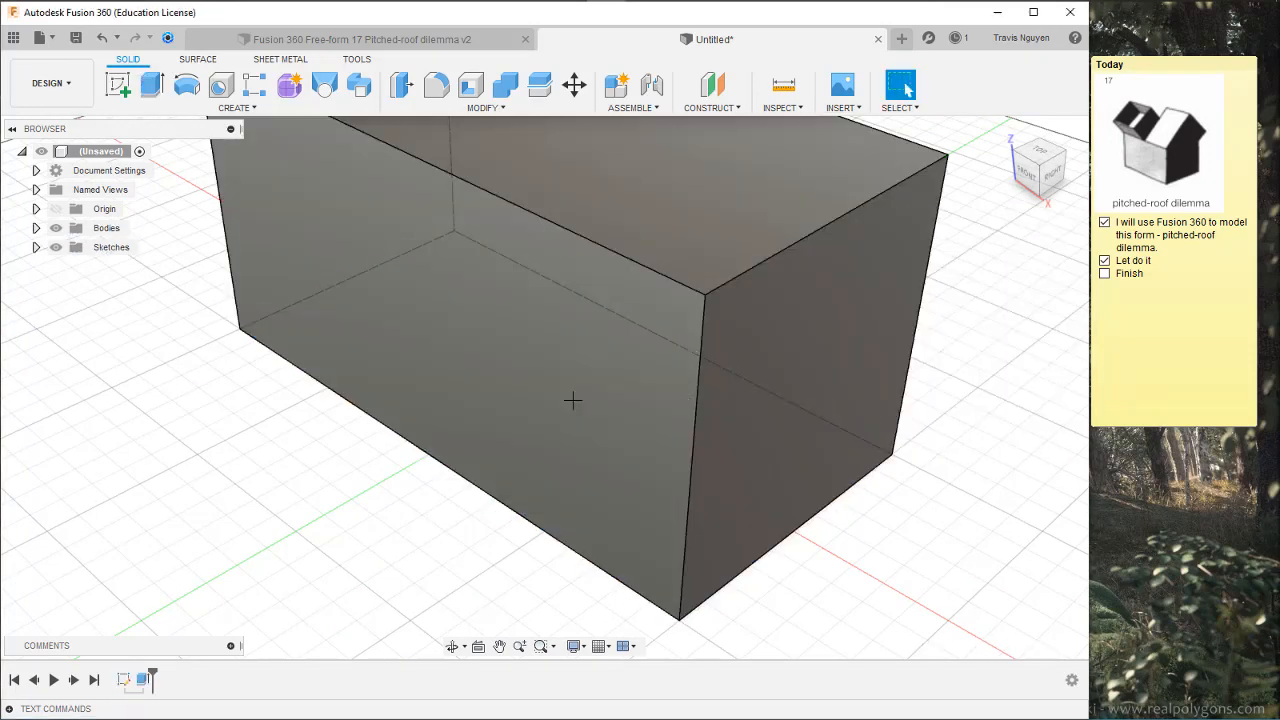
# Extrude the block's top face 50 mm upward as a new body
pyautogui.scroll(-5, 643, 543)
pyautogui.moveTo(643, 543); pyautogui.dragTo(703, 526, button='middle')
pyautogui.scroll(-4, 700, 510)
pyautogui.scroll(6, 720, 510)
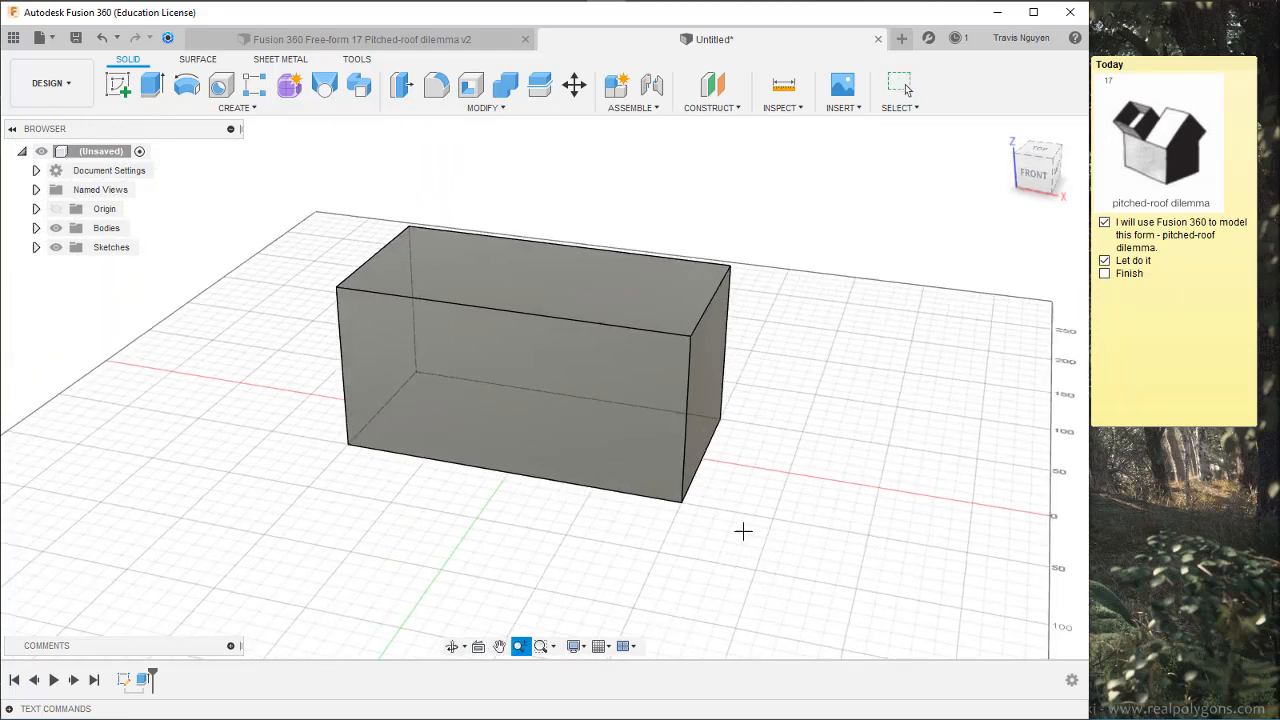
pyautogui.click(152, 84)
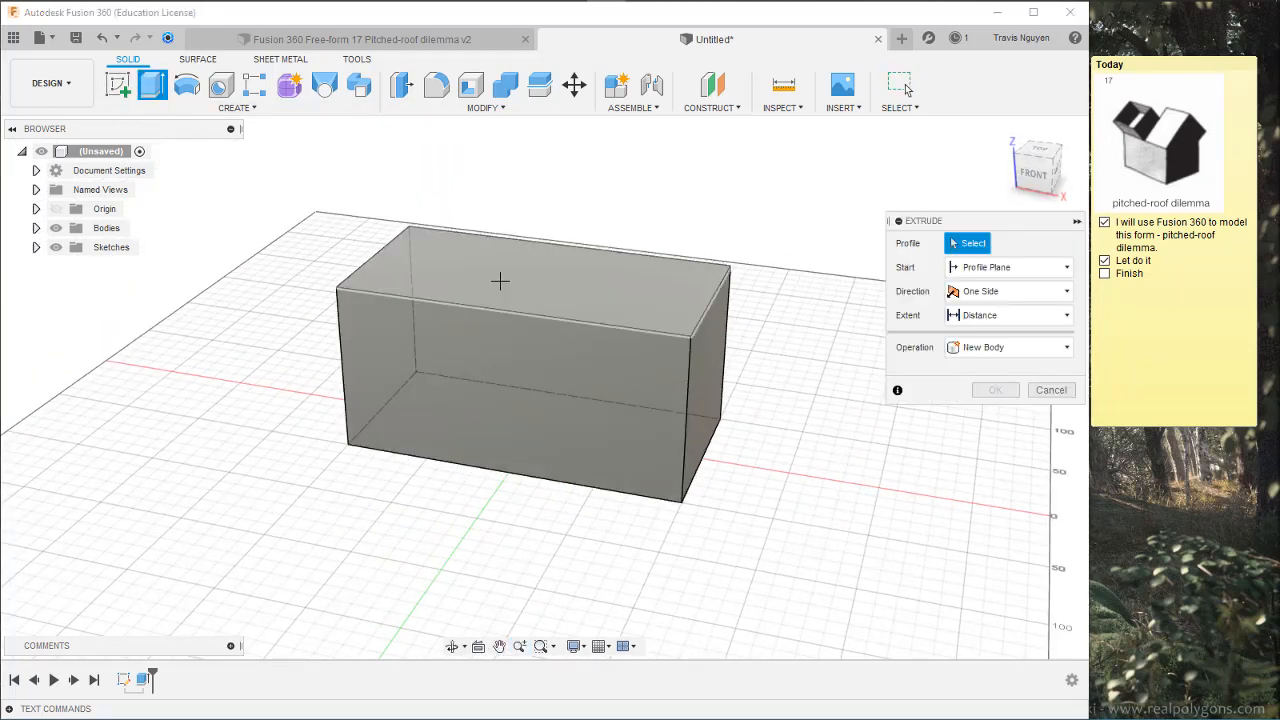
pyautogui.click(500, 281)
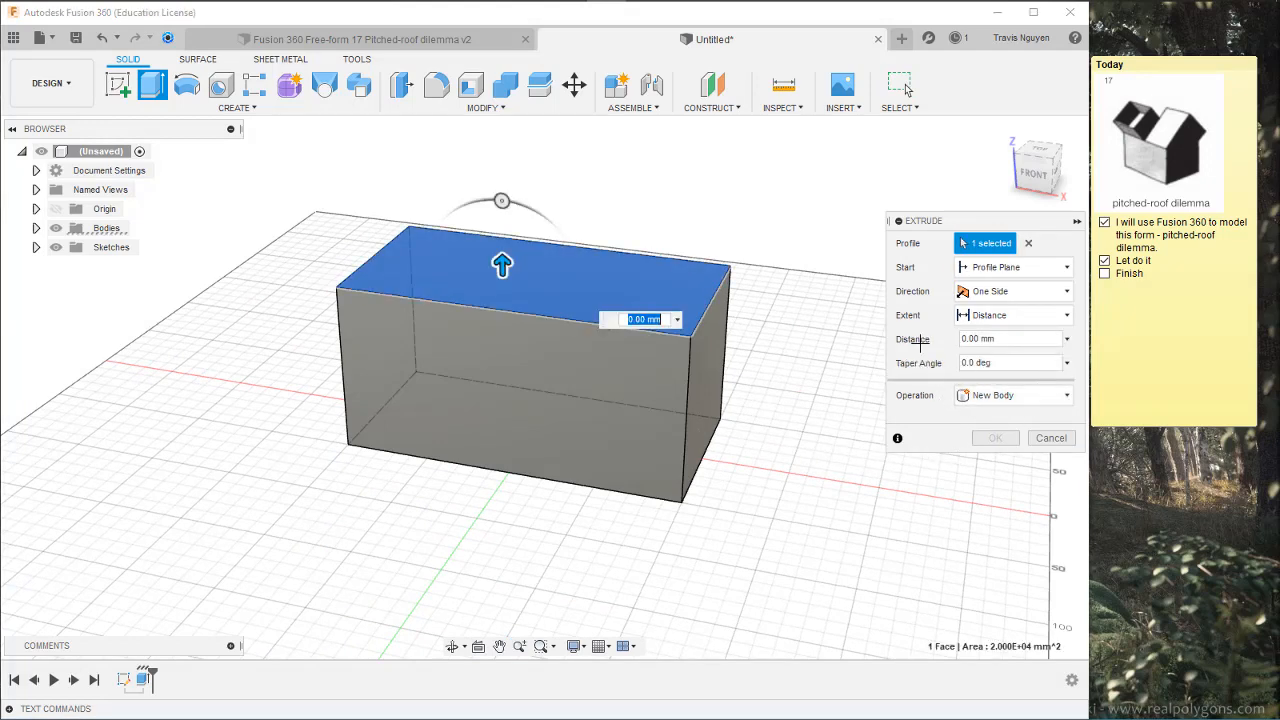
pyautogui.write('5')
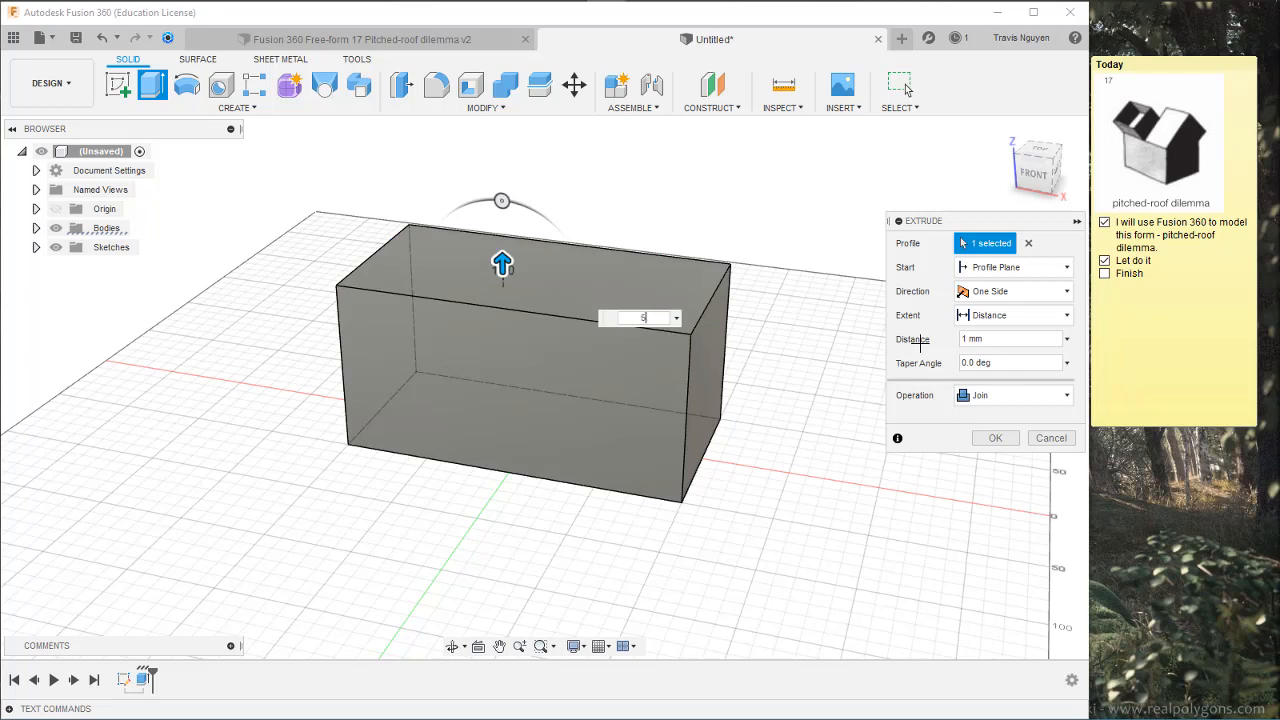
pyautogui.write('0')
pyautogui.click(1044, 395)
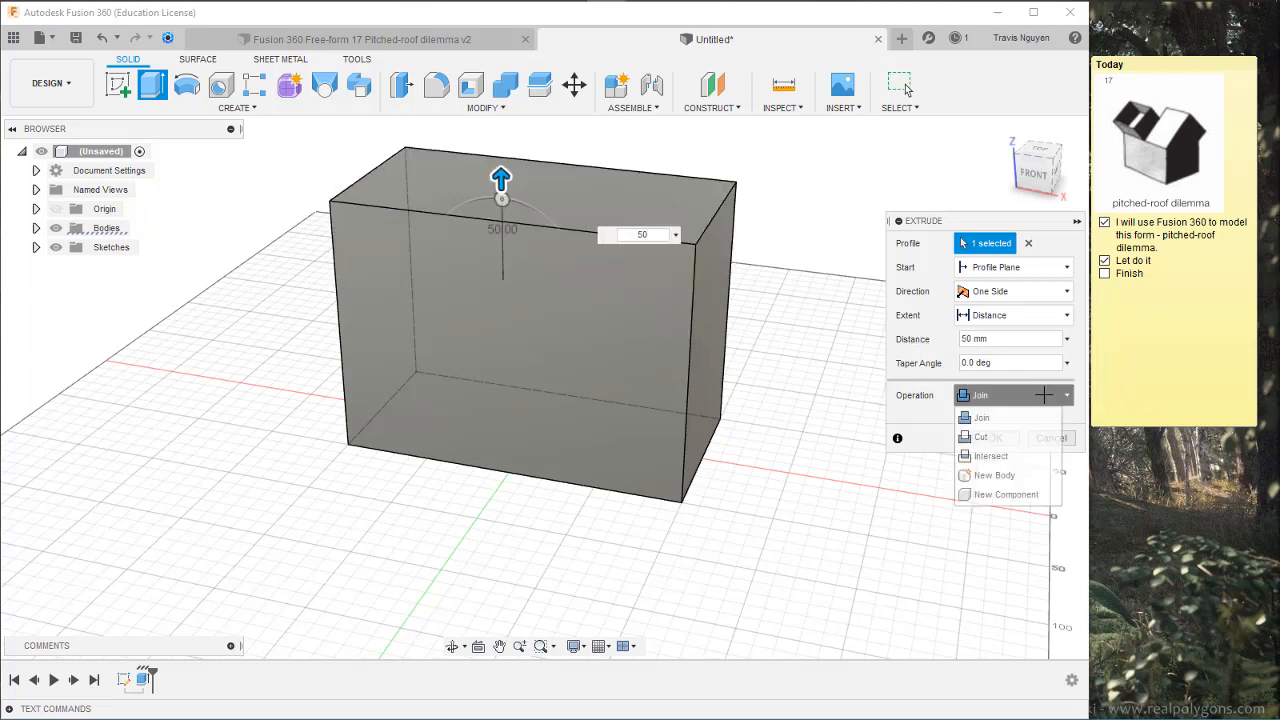
pyautogui.click(1032, 476)
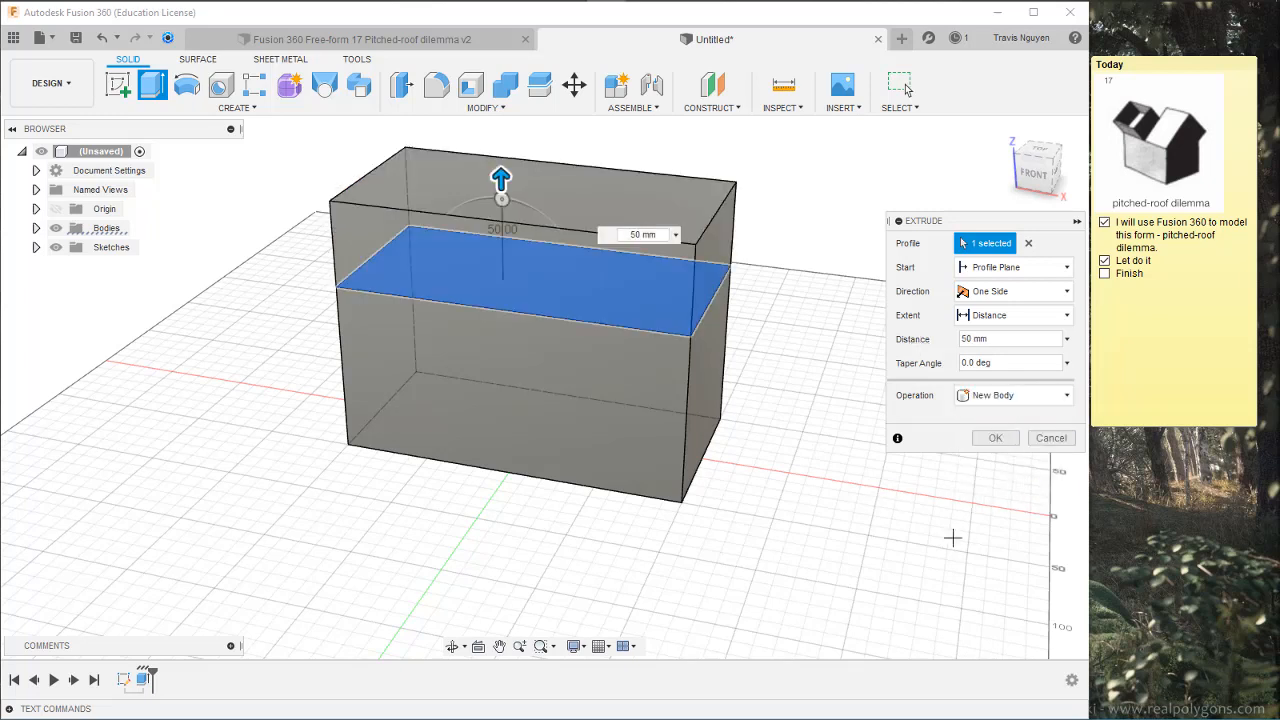
pyautogui.click(995, 438)
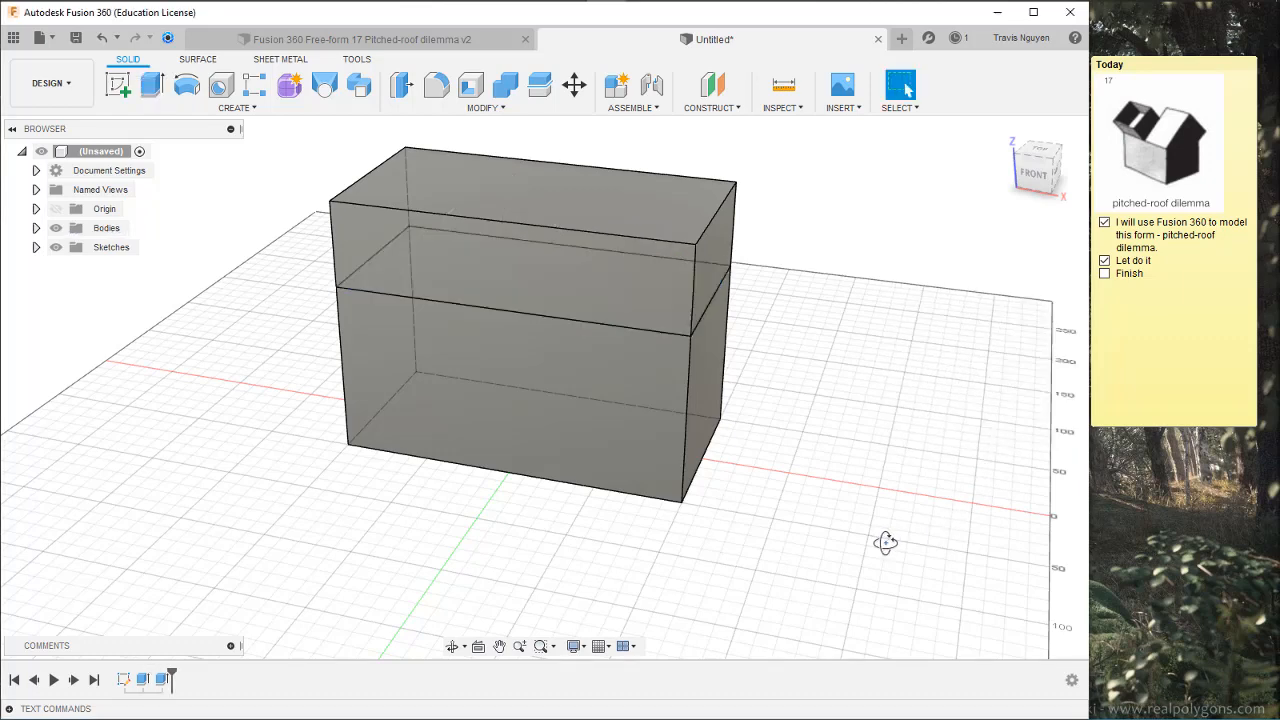
# Sketch a gable on the upper body's right end face with two lines from its lower corners to the top edge's midpoint
pyautogui.keyDown('shift'); pyautogui.moveTo(885, 543); pyautogui.dragTo(857, 531, button='middle'); pyautogui.keyUp('shift')
pyautogui.click(118, 86)
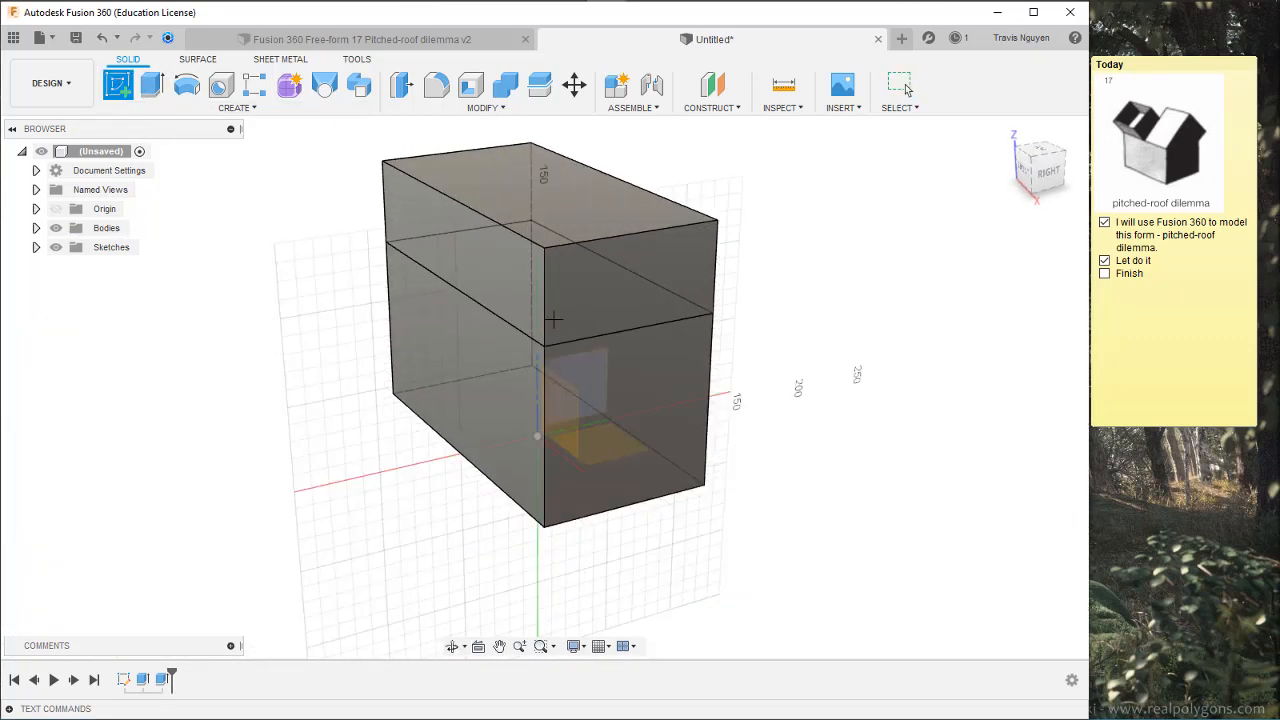
pyautogui.click(634, 258)
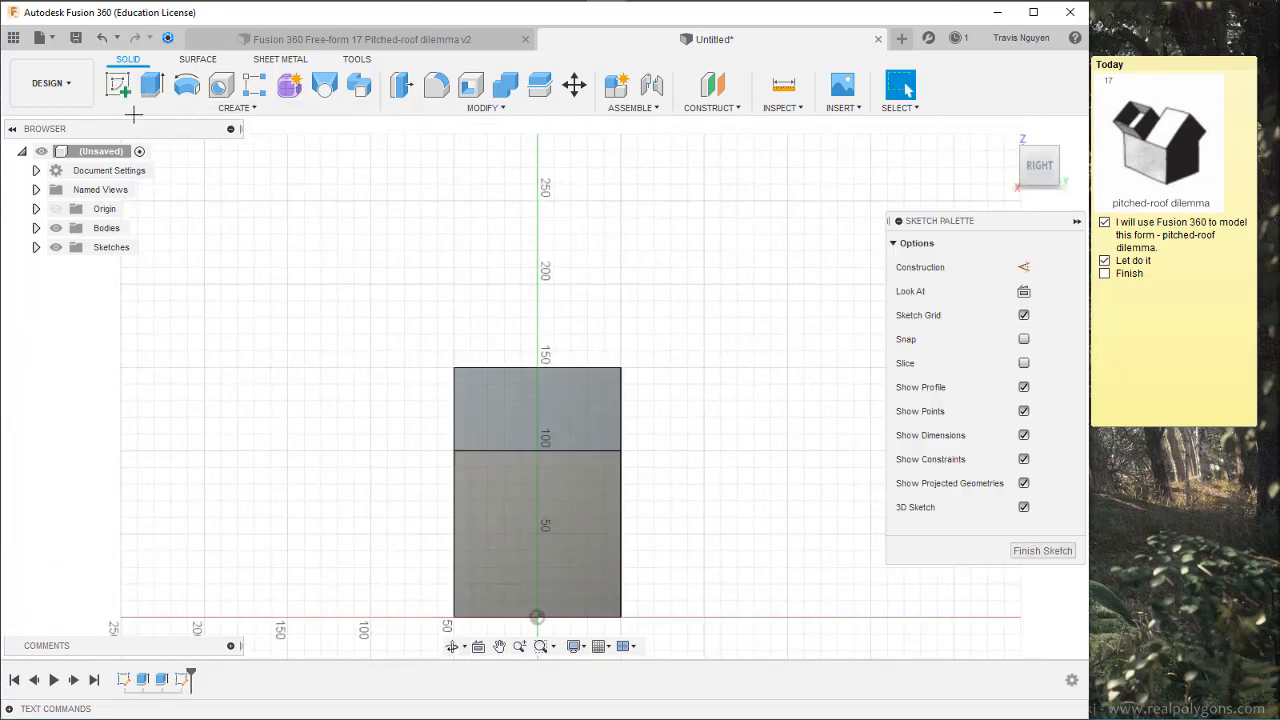
pyautogui.click(118, 86)
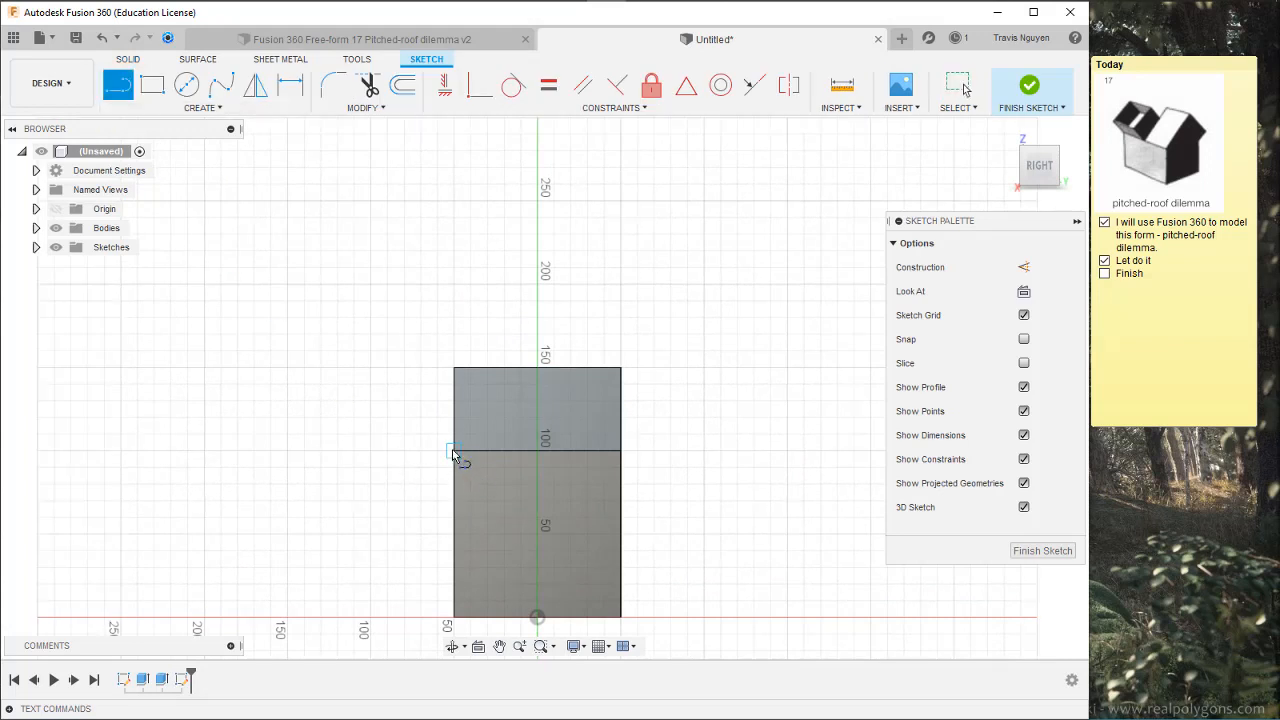
pyautogui.click(455, 450)
pyautogui.click(538, 369)
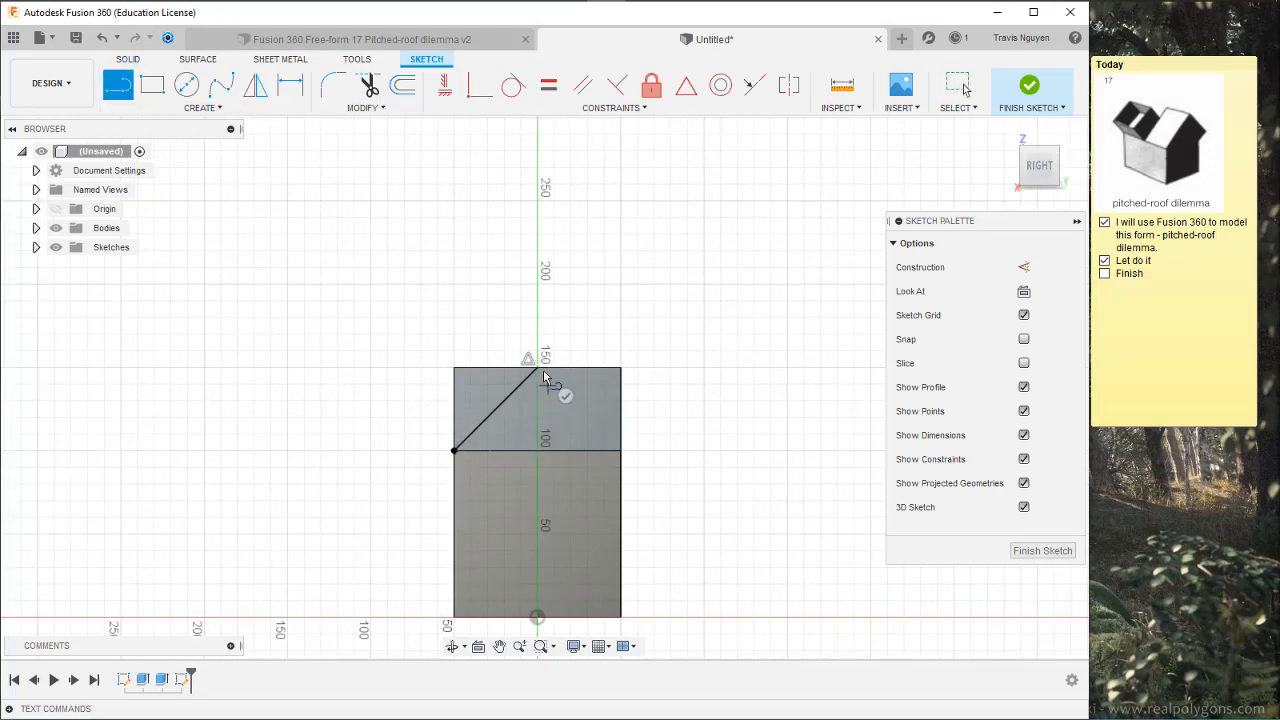
pyautogui.click(620, 450)
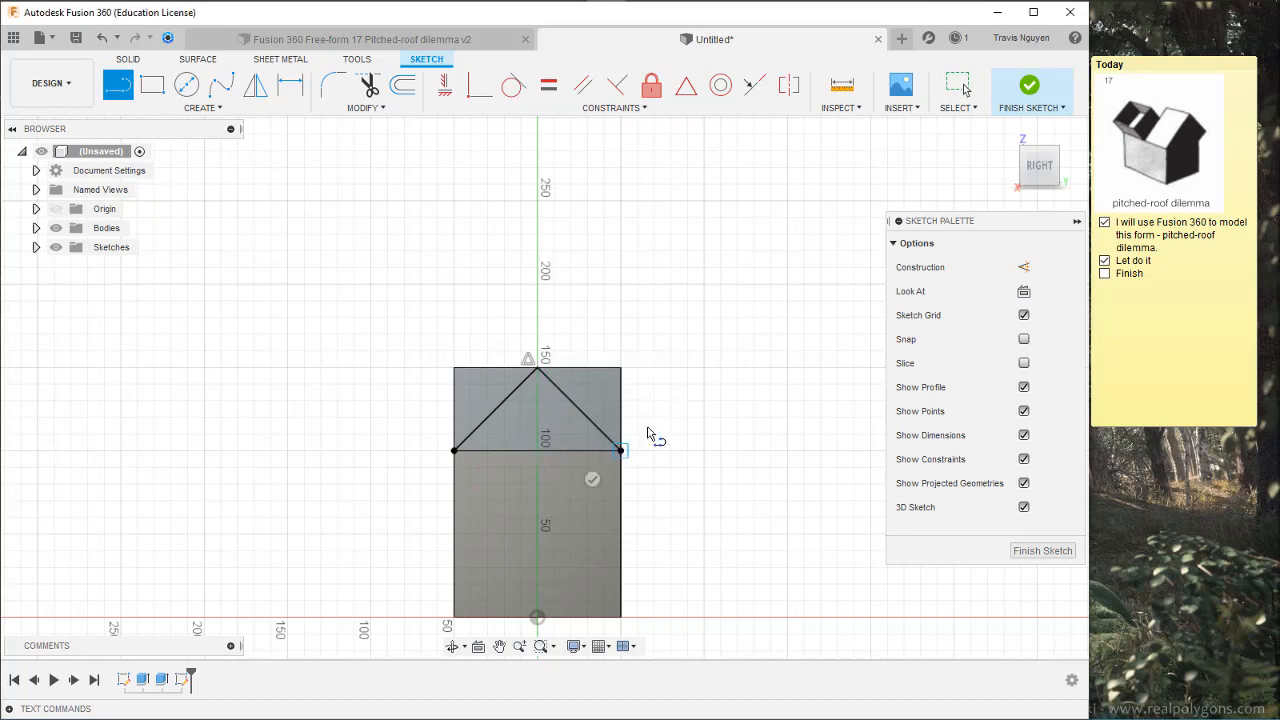
pyautogui.click(1030, 82)
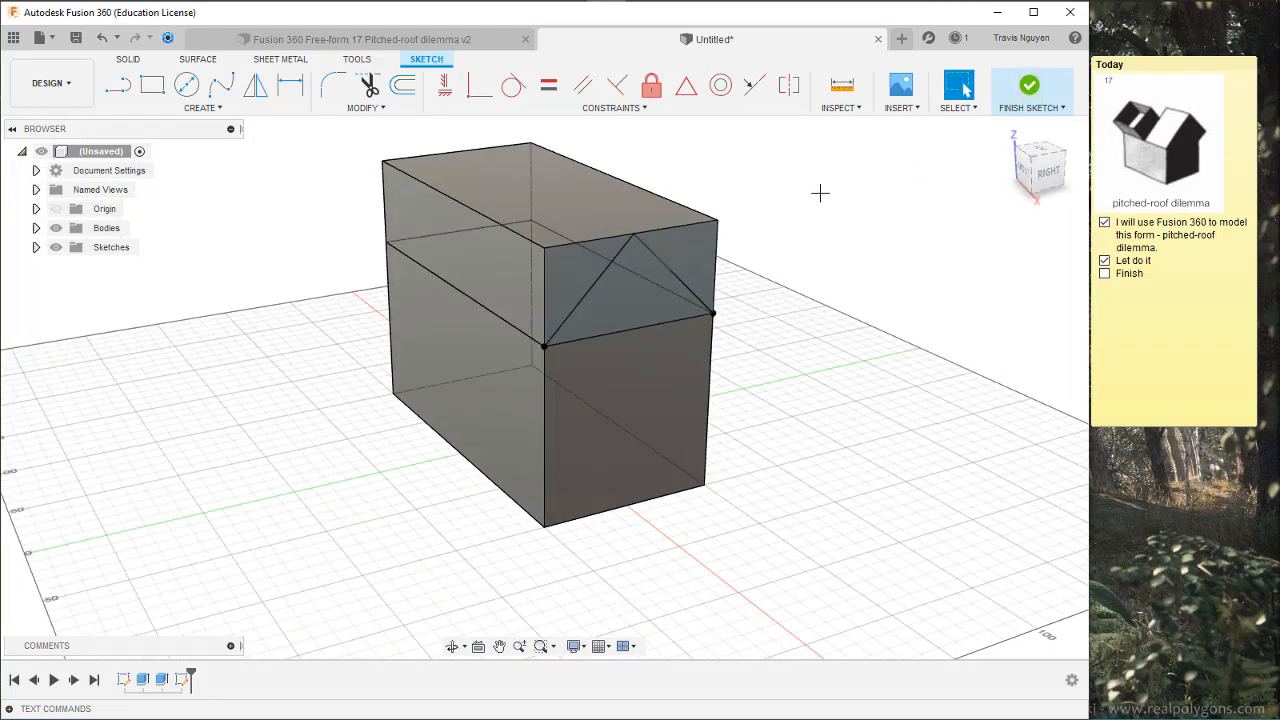
# Extrude-cut the two corner triangles outside the gable through the whole length of the upper body, about 375 mm deep
pyautogui.click(573, 274)
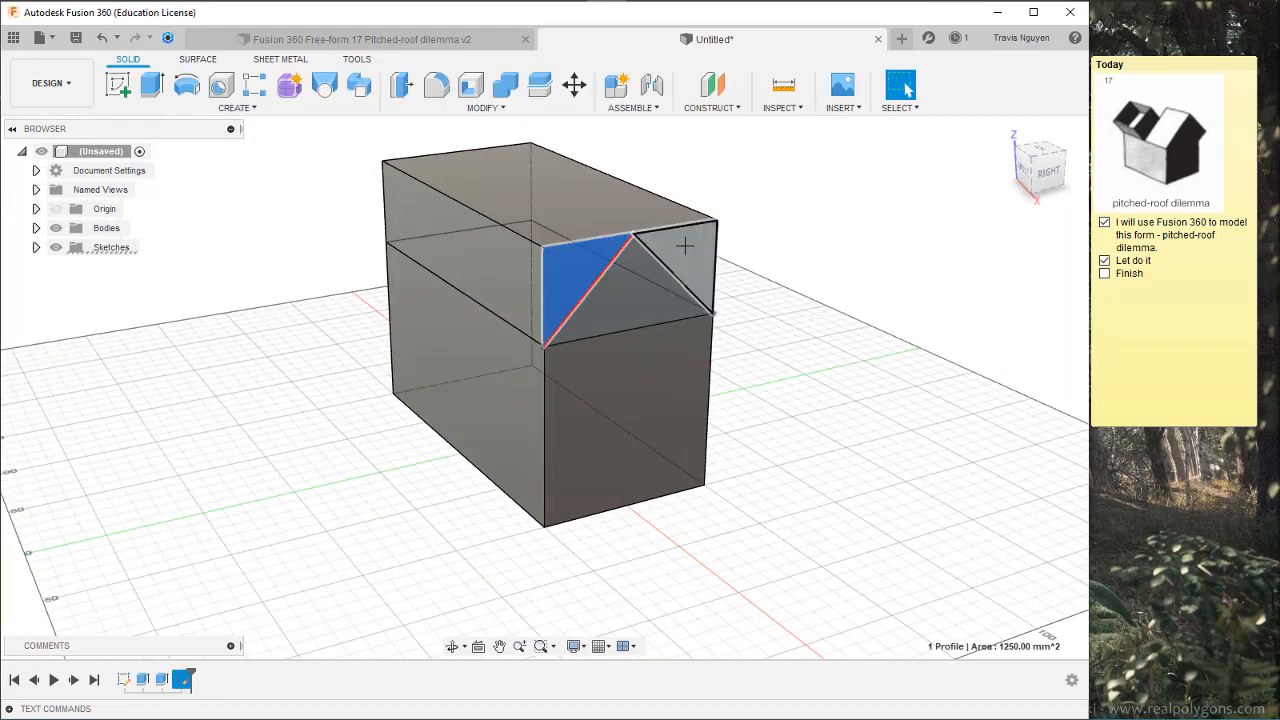
pyautogui.keyDown('ctrl'); pyautogui.click(632, 284); pyautogui.keyUp('ctrl')
pyautogui.click(152, 84)
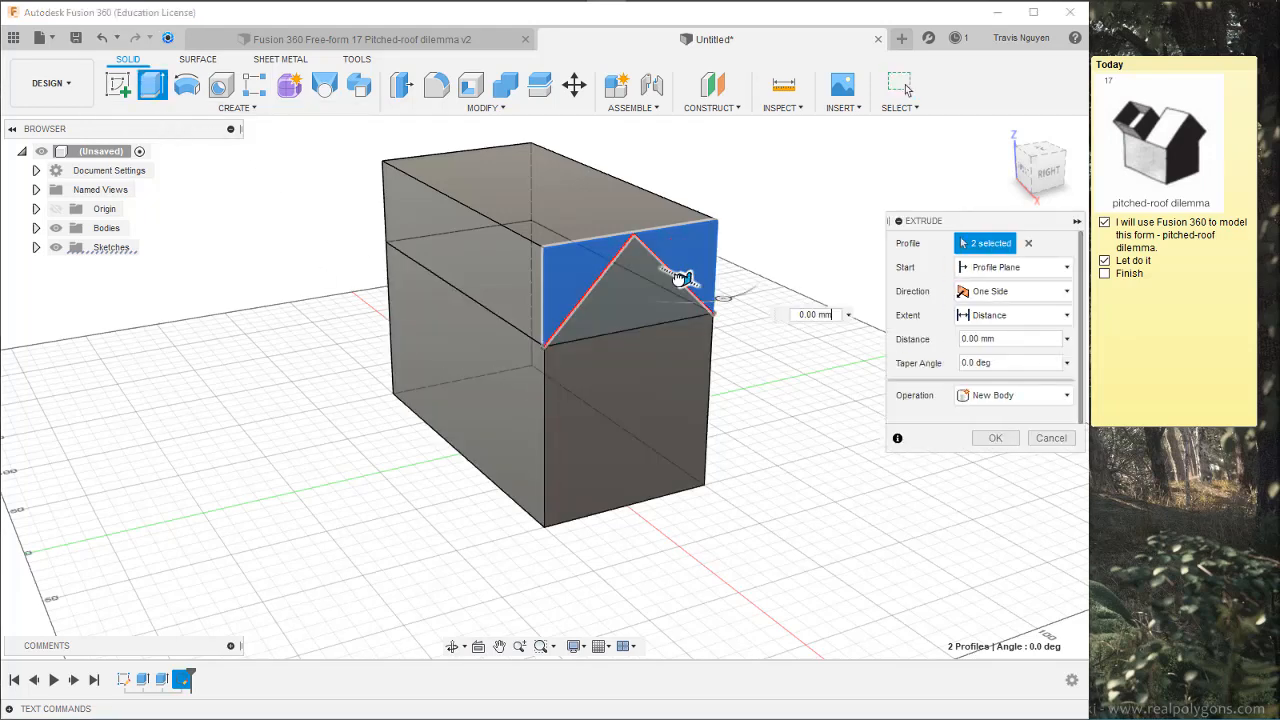
pyautogui.moveTo(686, 281); pyautogui.dragTo(380, 165)
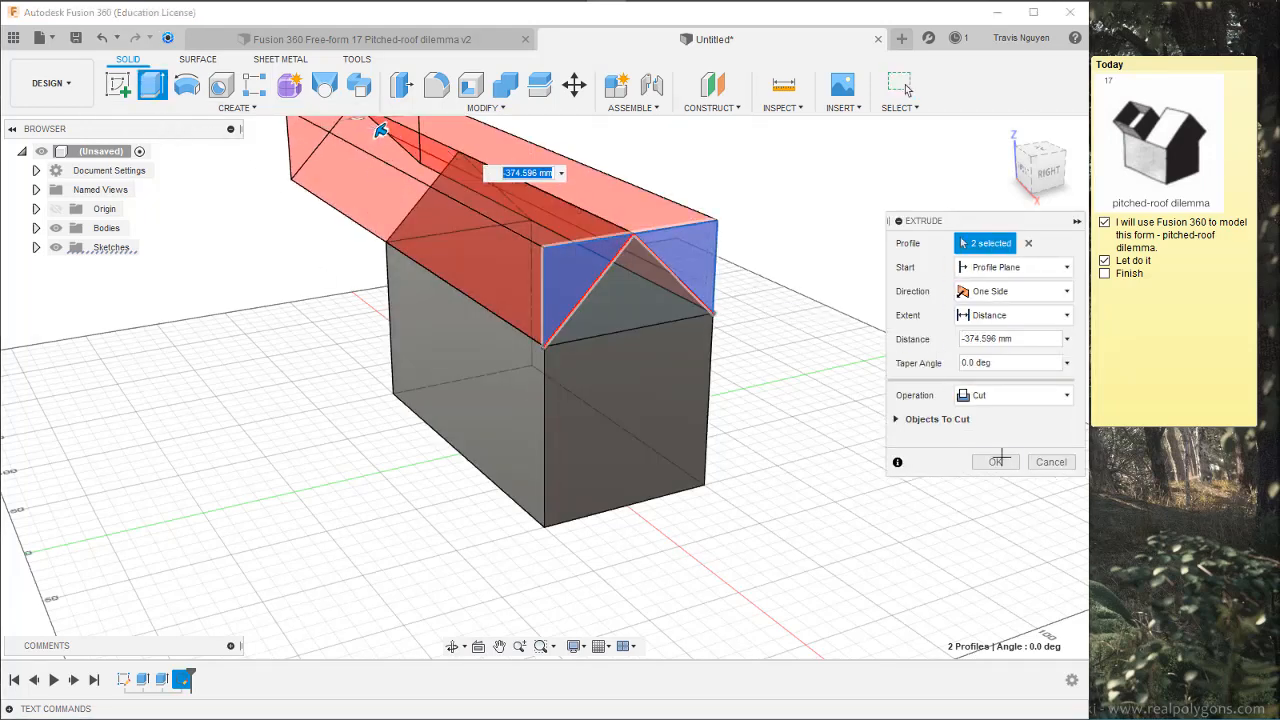
pyautogui.click(997, 461)
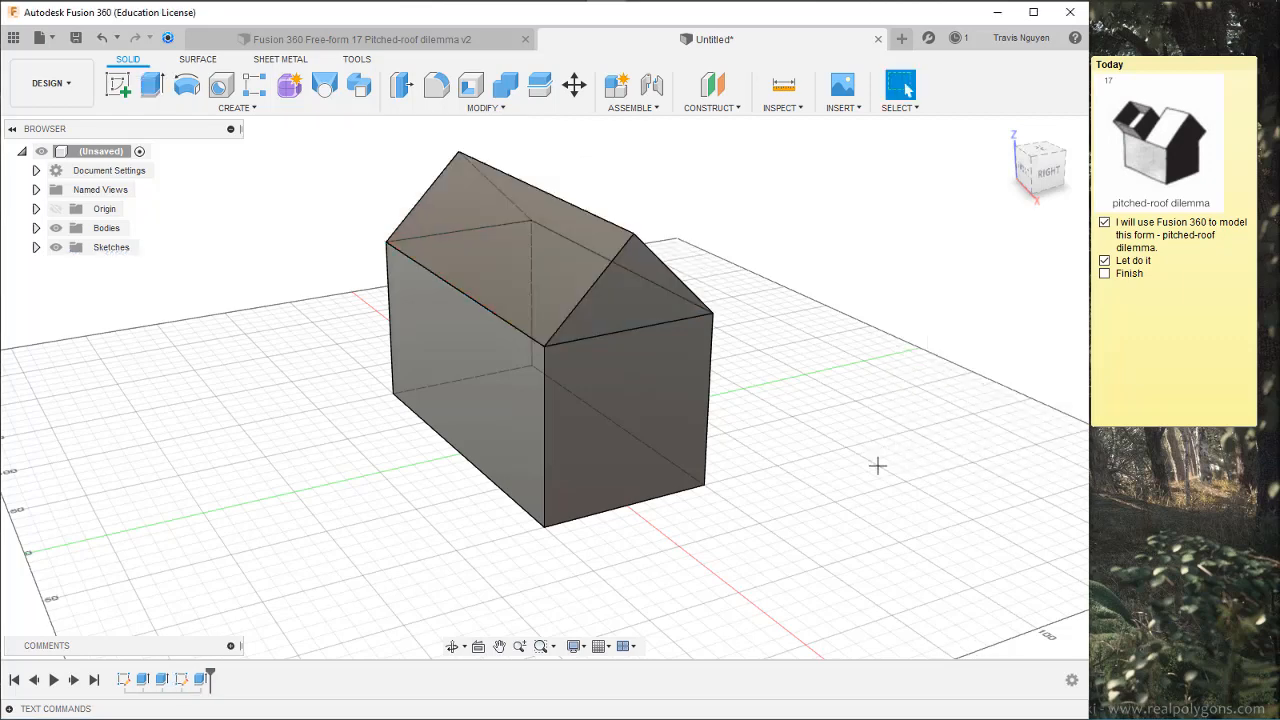
# Sketch a line on the front roof slope from the midpoint of the eave to the midpoint of the ridge
pyautogui.keyDown('shift'); pyautogui.moveTo(814, 469); pyautogui.dragTo(786, 519, button='middle'); pyautogui.keyUp('shift')
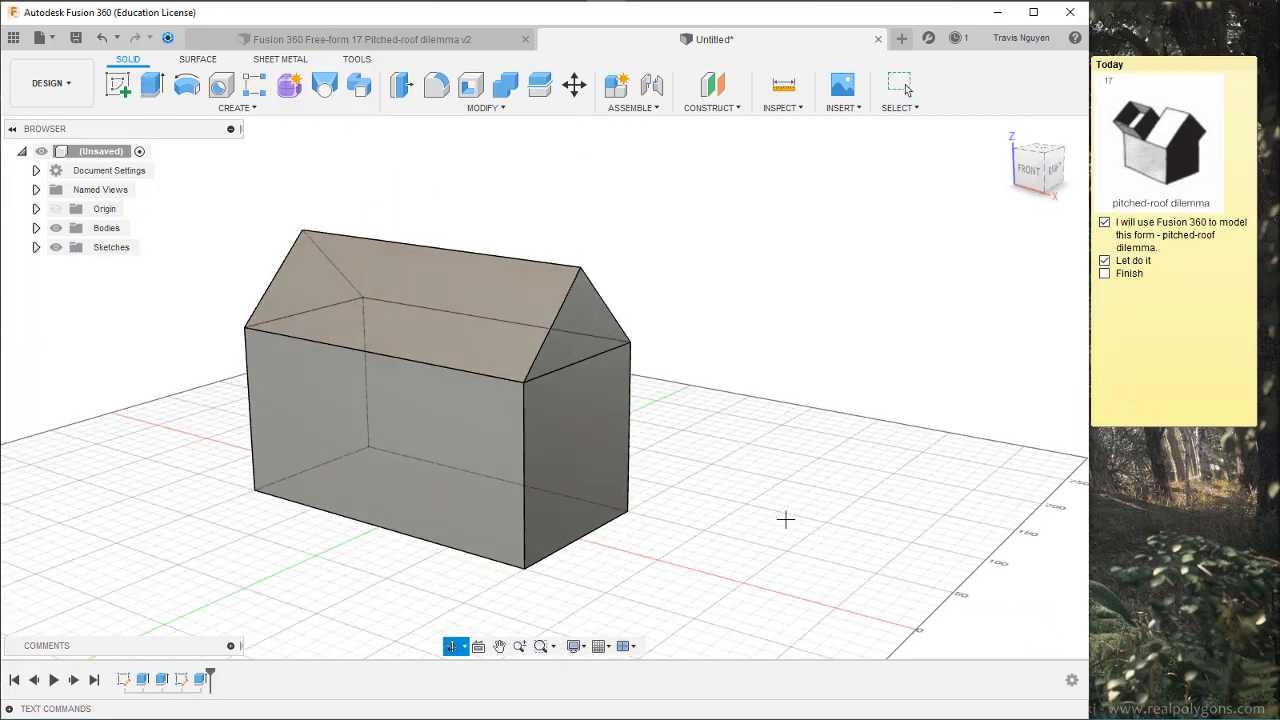
pyautogui.click(117, 84)
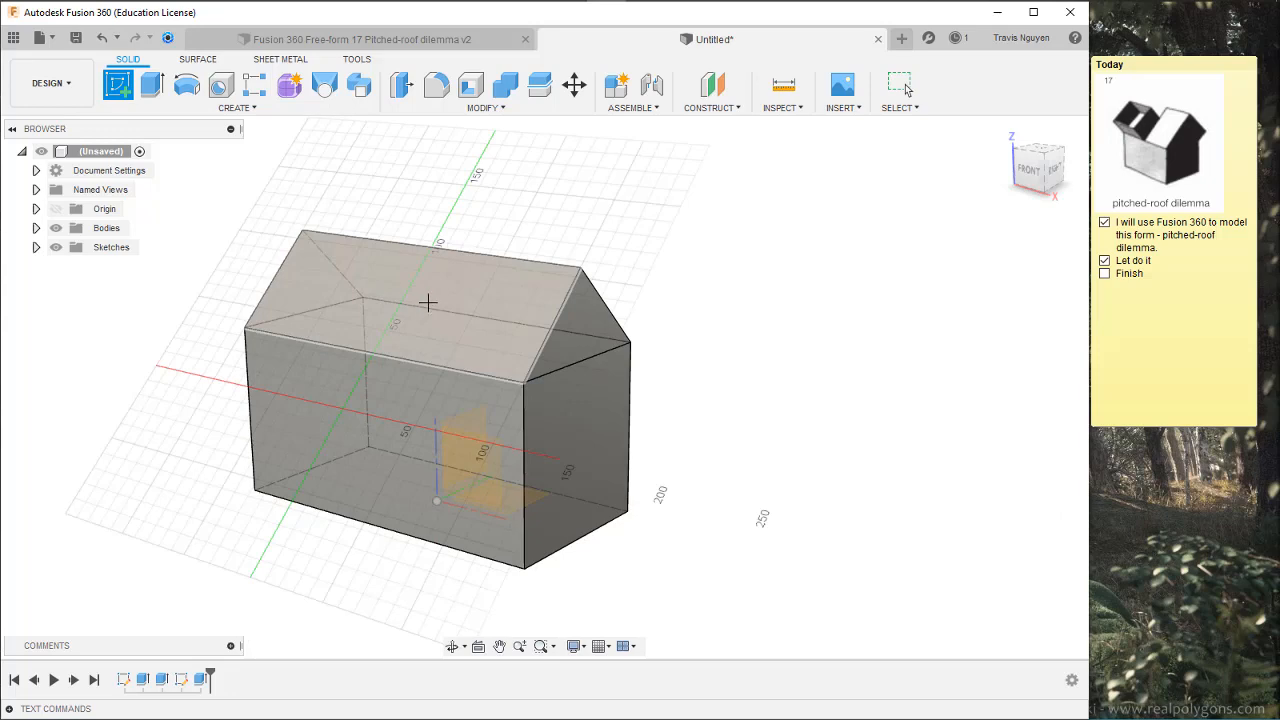
pyautogui.click(427, 302)
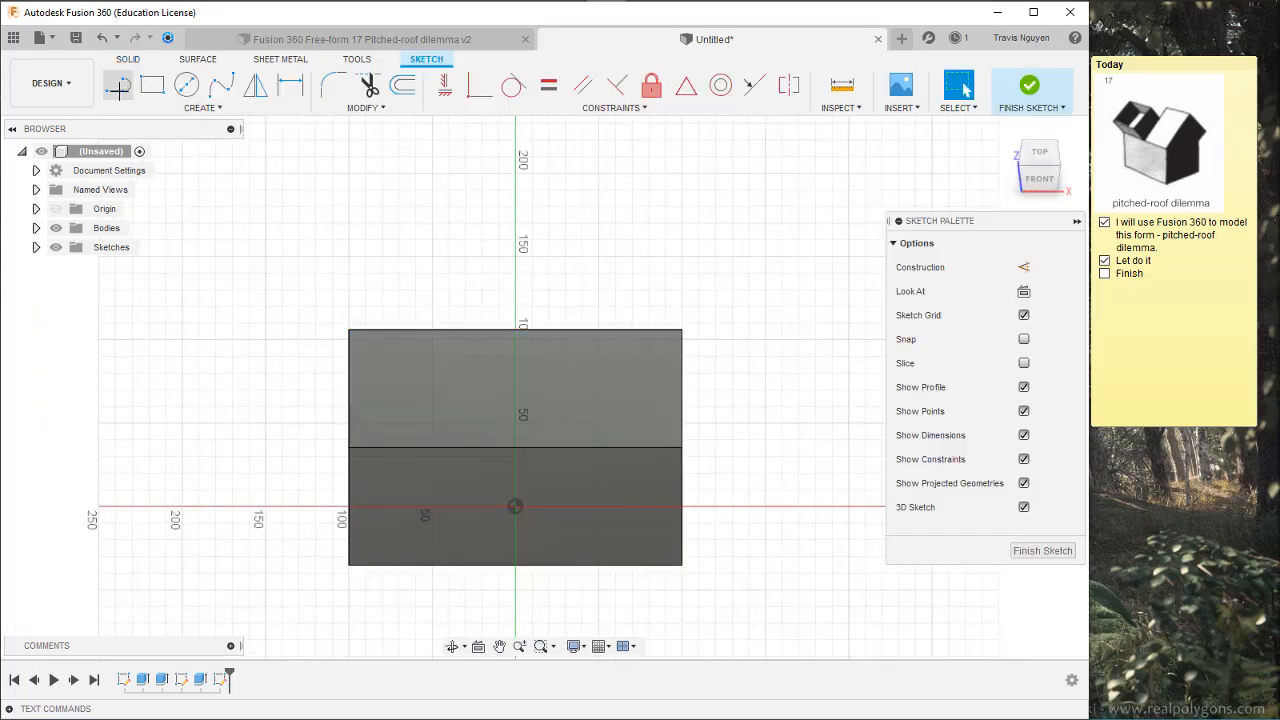
pyautogui.click(120, 88)
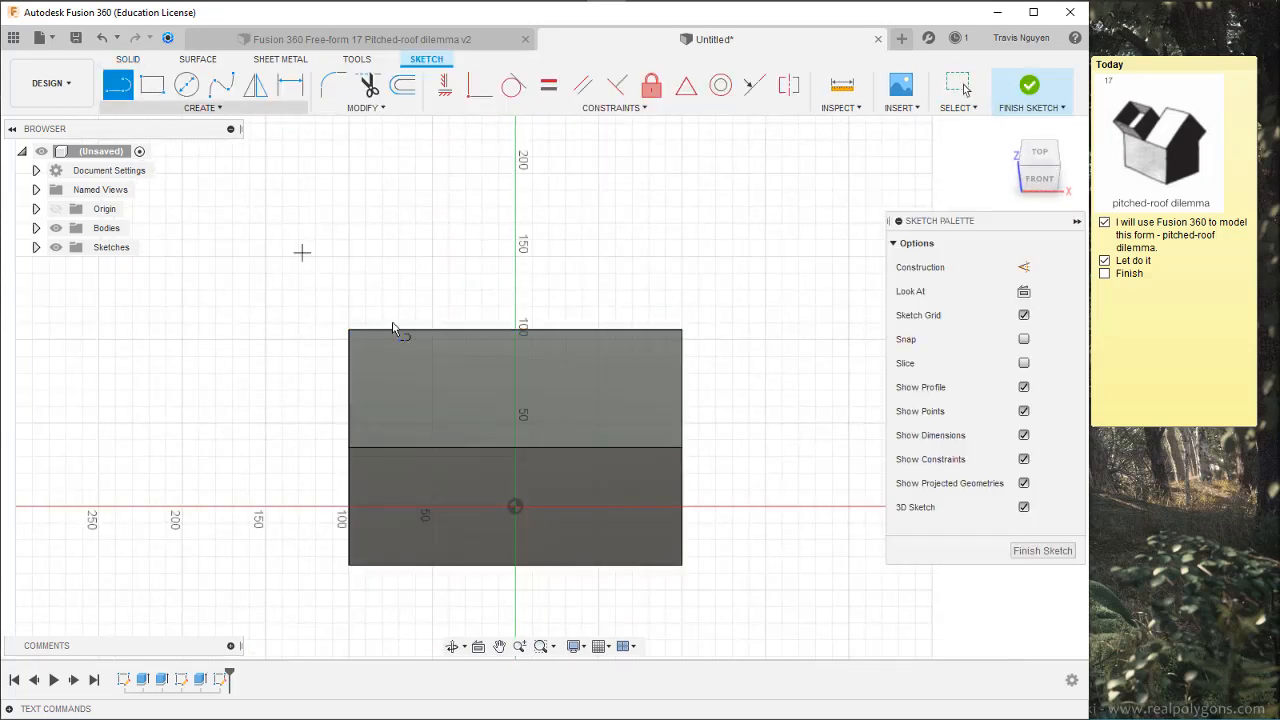
pyautogui.click(515, 447)
pyautogui.doubleClick(515, 330)
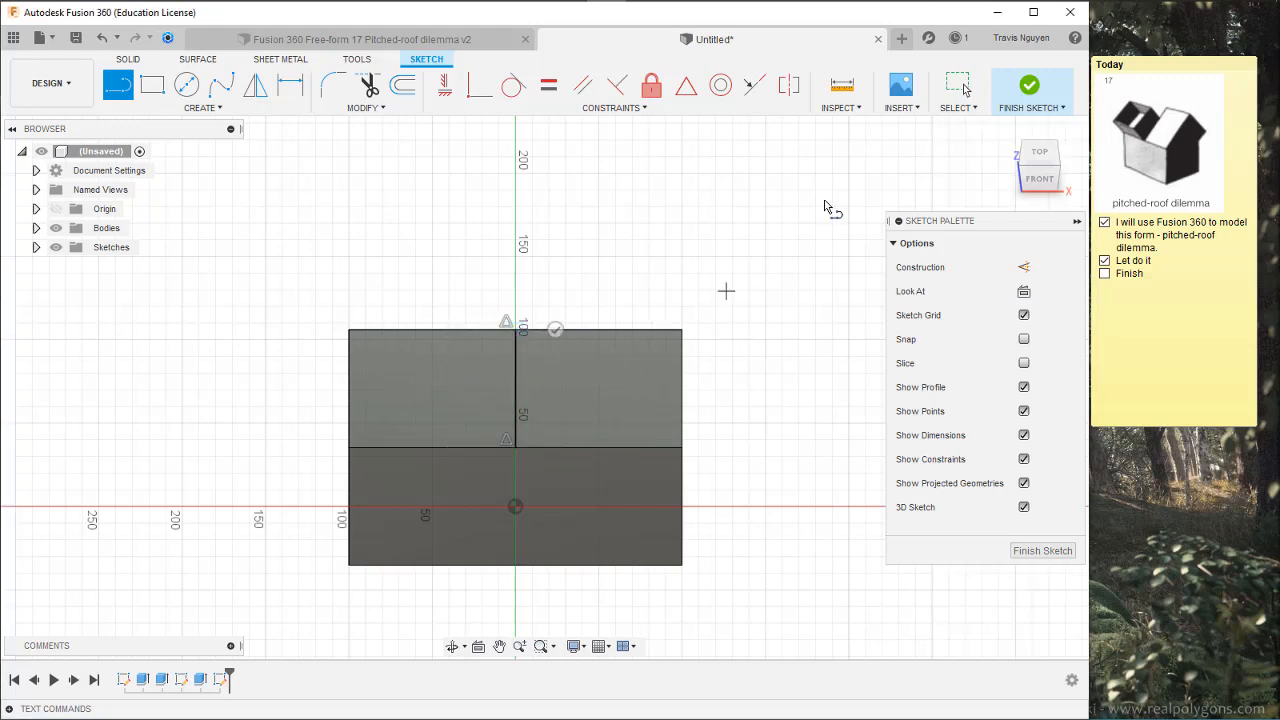
pyautogui.click(1014, 87)
# Sketch a line on the rear roof slope between the midpoints of its eave and the ridge
pyautogui.keyDown('shift'); pyautogui.moveTo(837, 317); pyautogui.dragTo(713, 365, button='middle'); pyautogui.keyUp('shift')
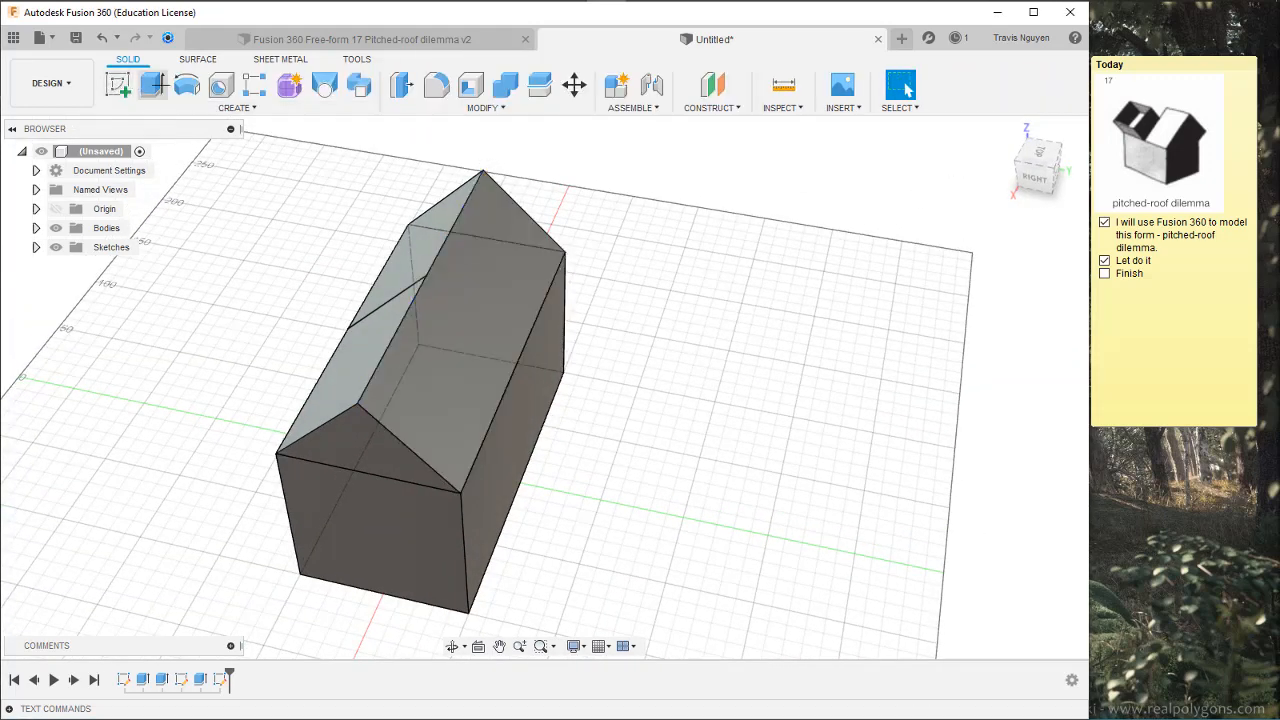
pyautogui.click(118, 86)
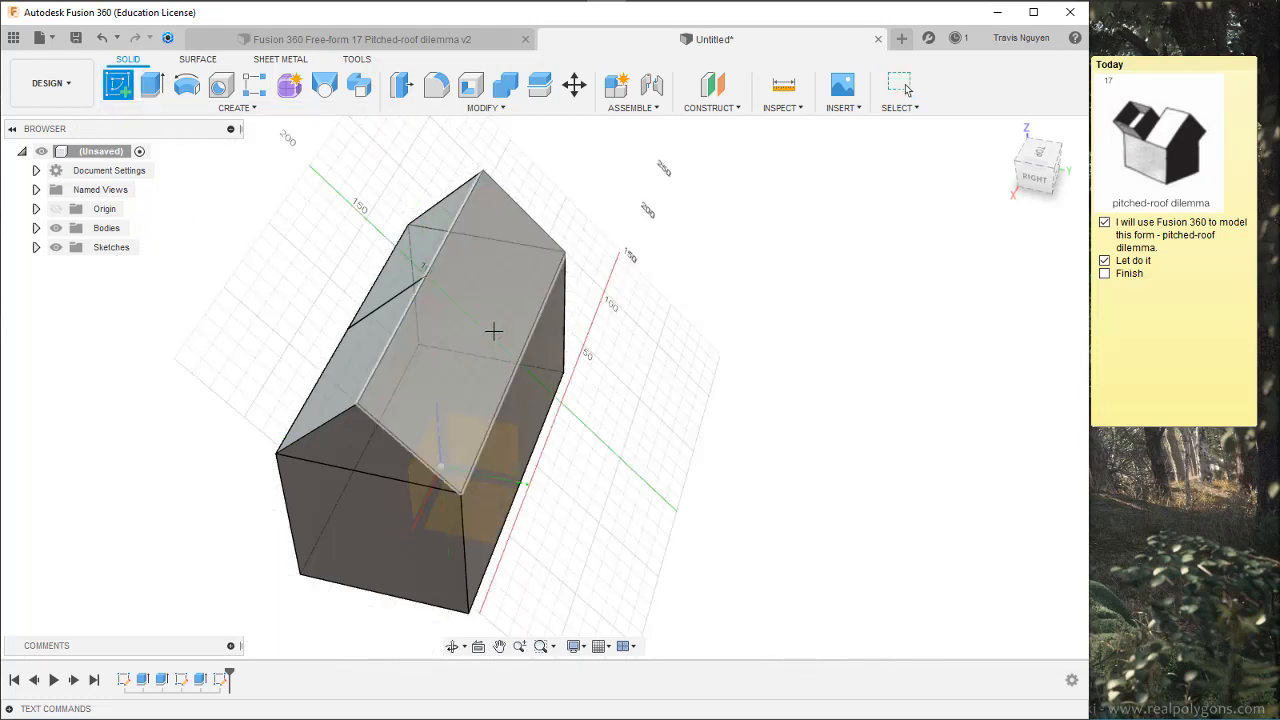
pyautogui.click(494, 332)
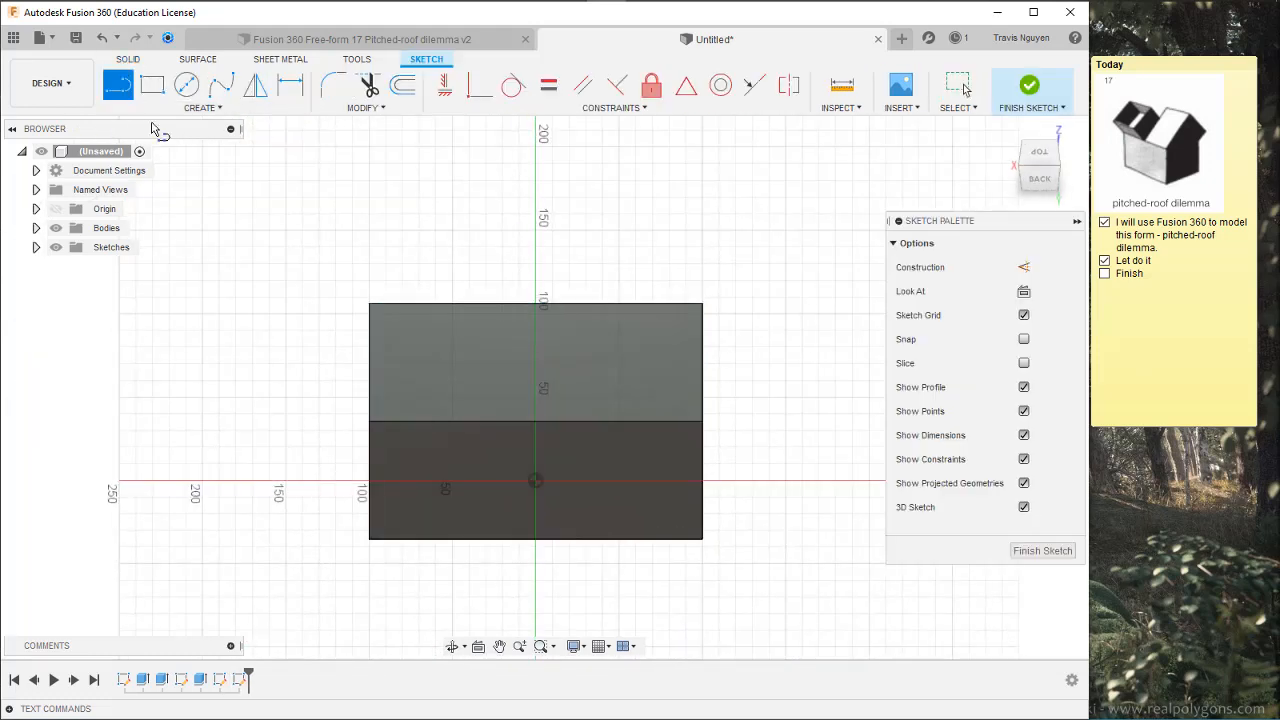
pyautogui.click(536, 303)
pyautogui.press('Escape')
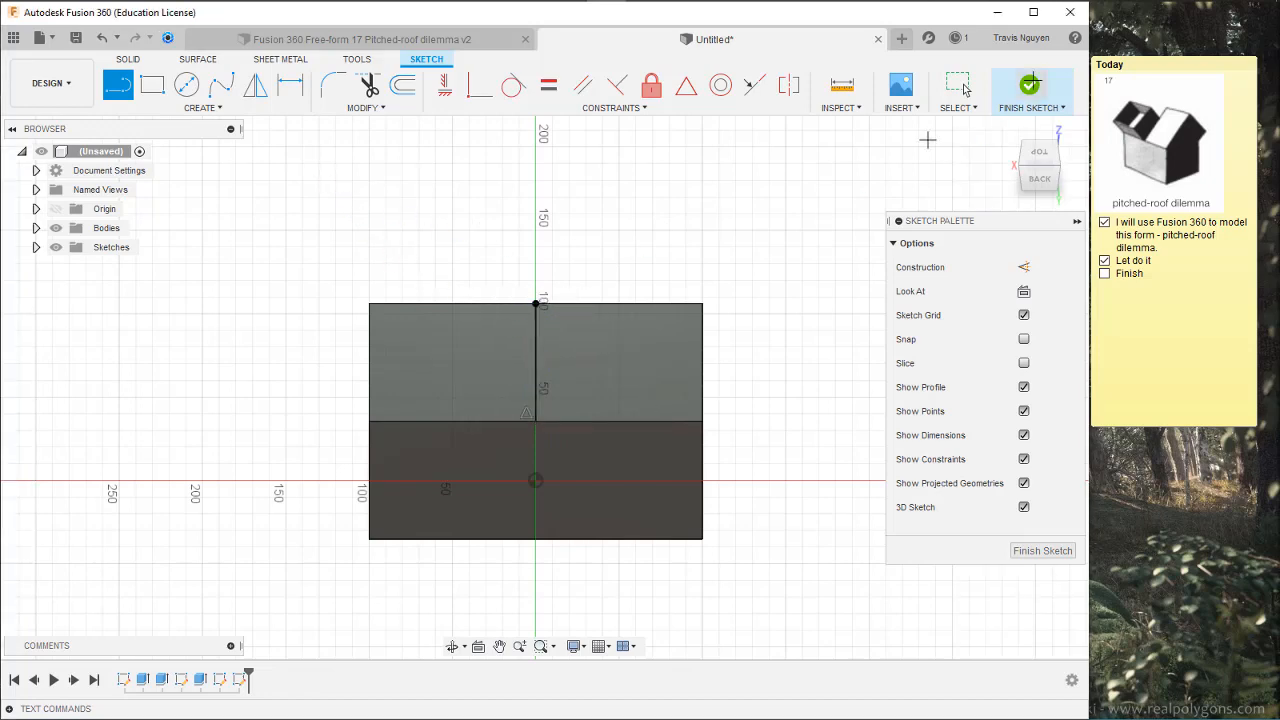
pyautogui.click(1031, 84)
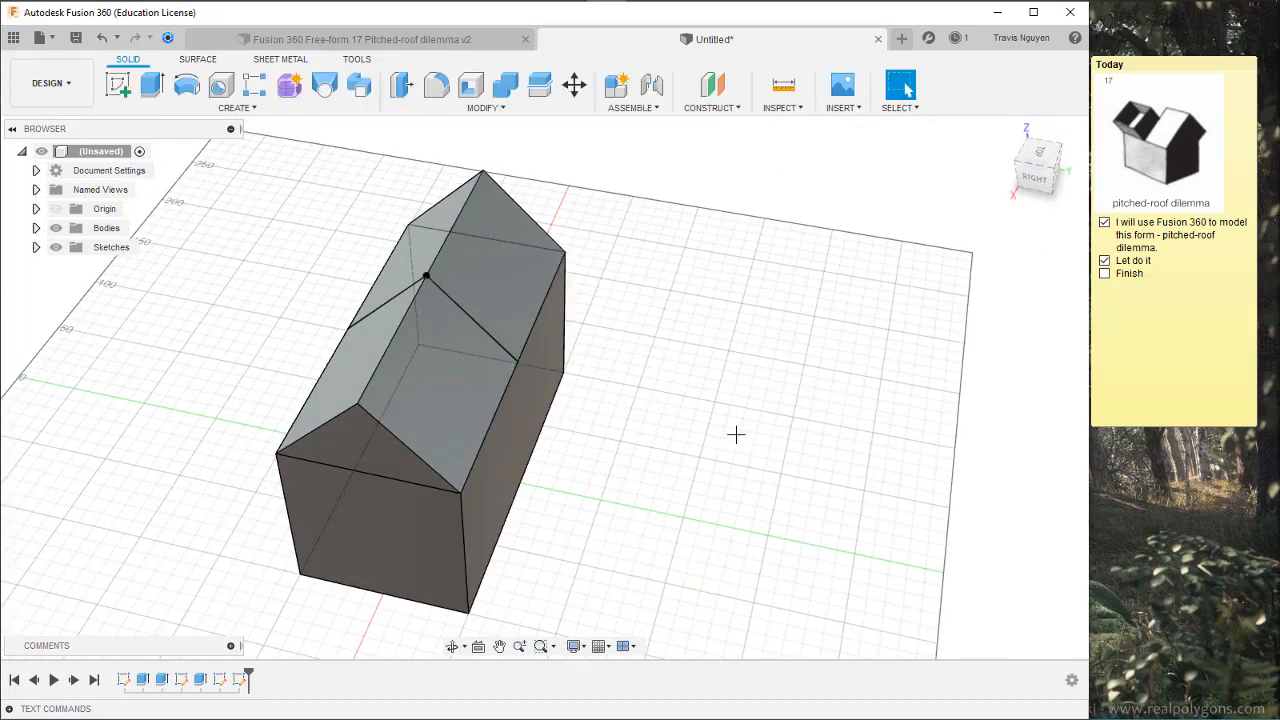
# Extrude the left half of the front roof slope 50 mm outward as a new body
pyautogui.keyDown('shift'); pyautogui.moveTo(735, 434); pyautogui.dragTo(820, 395, button='middle'); pyautogui.keyUp('shift')
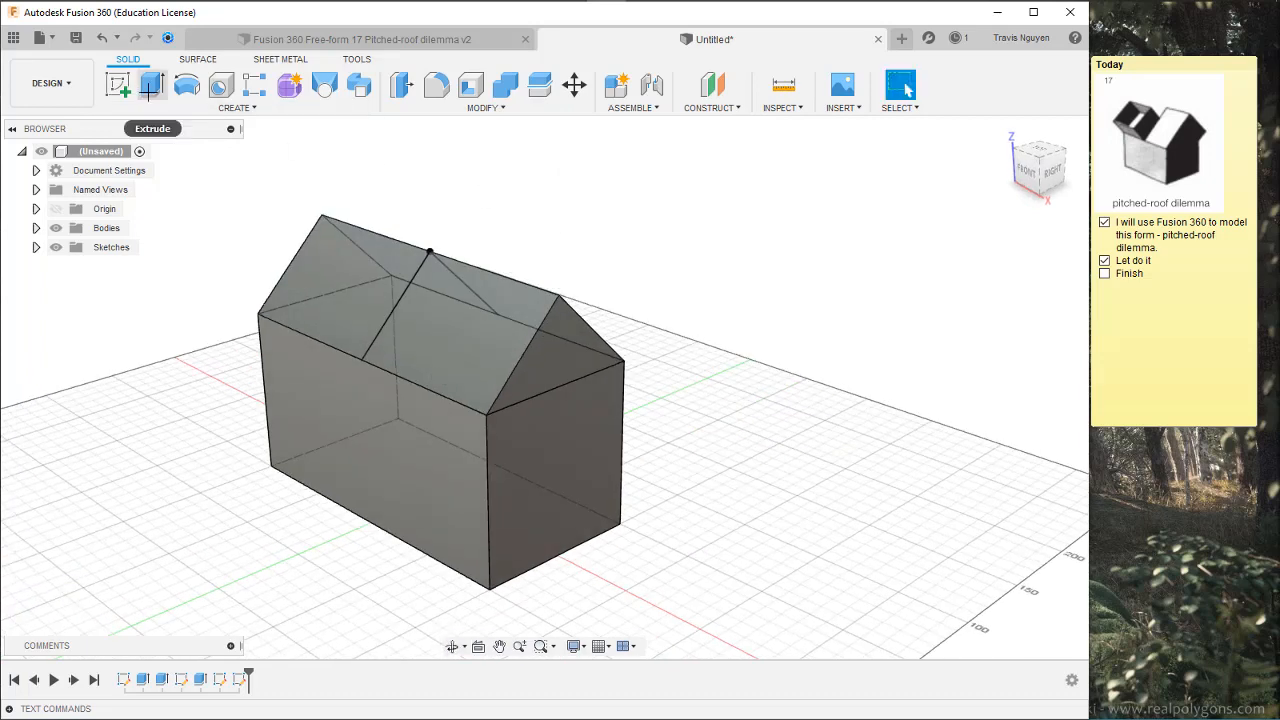
pyautogui.click(152, 86)
pyautogui.click(329, 272)
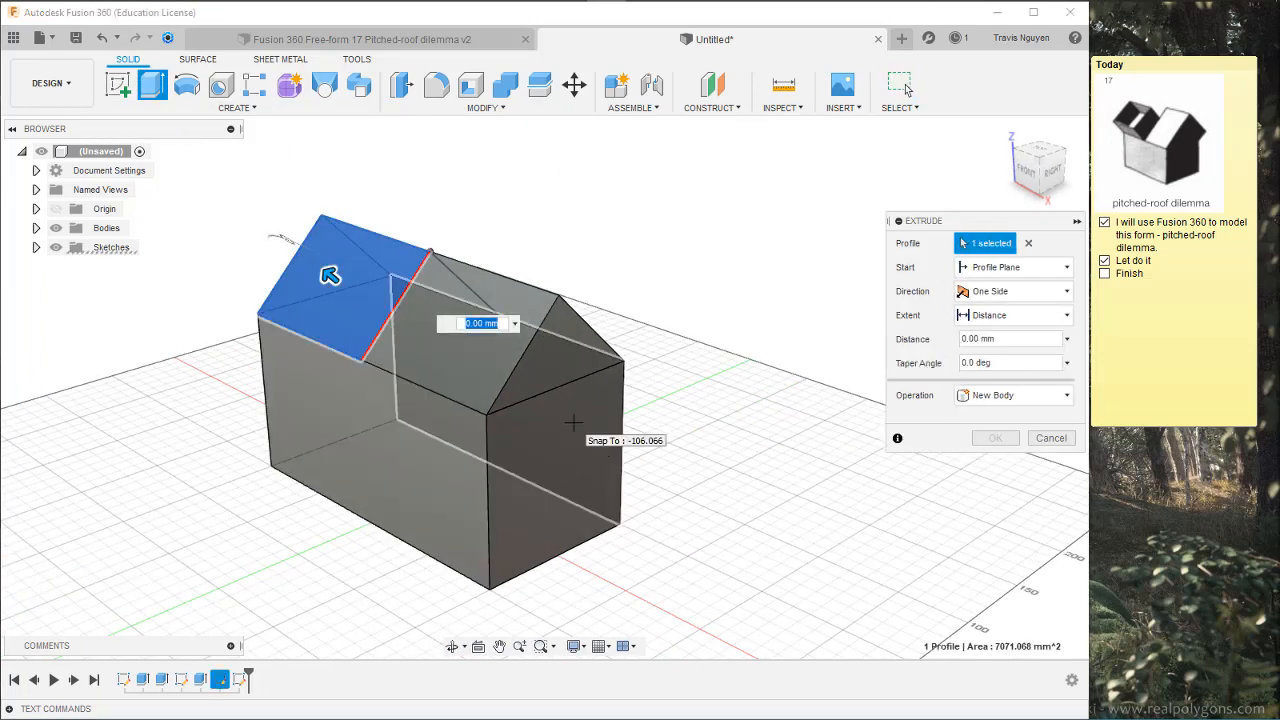
pyautogui.write('50')
pyautogui.press('Return')
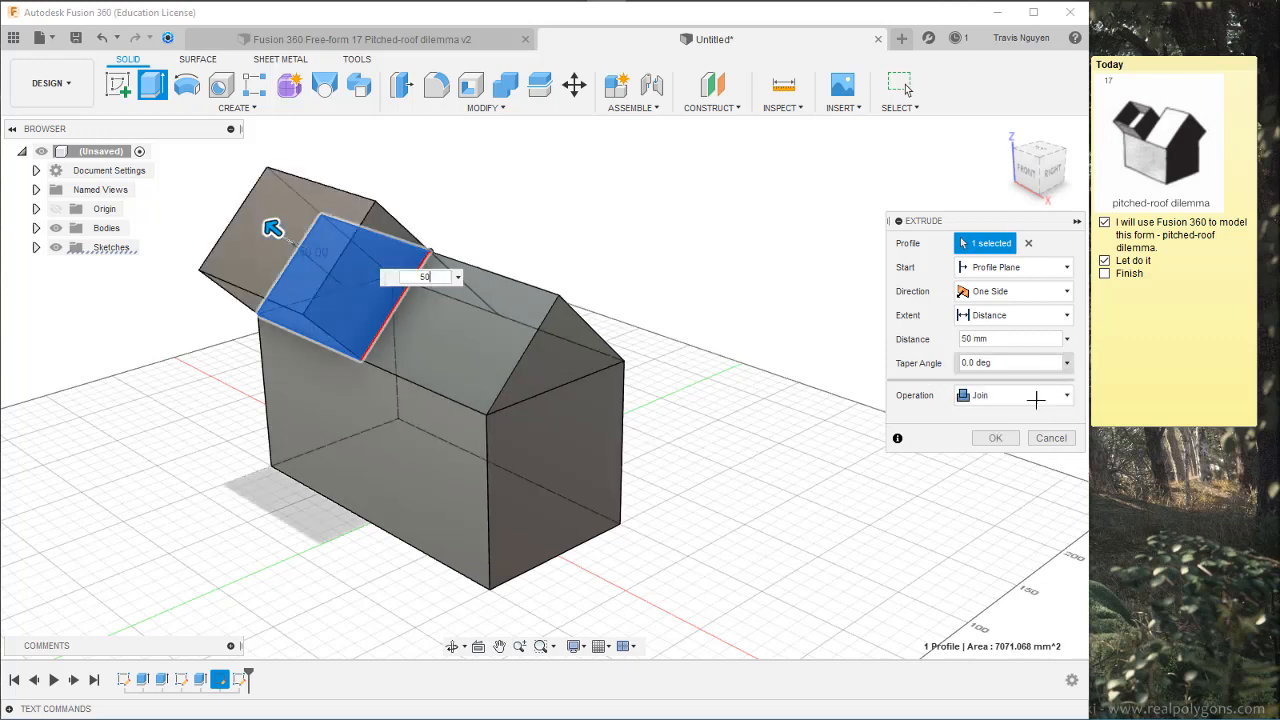
pyautogui.click(1014, 395)
pyautogui.click(1012, 476)
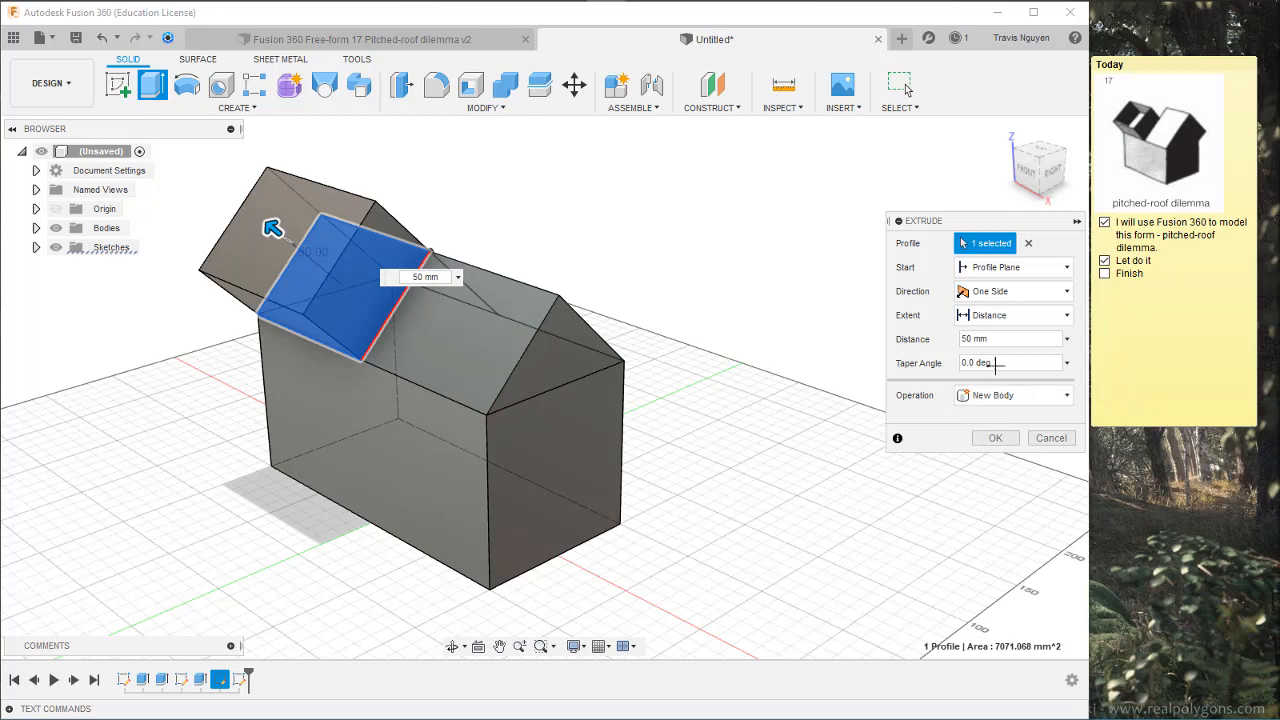
pyautogui.click(994, 439)
# Extrude the rear roof slope's half nearest the right gable 50 mm outward as a new body
pyautogui.moveTo(863, 431)
pyautogui.keyDown('shift'); pyautogui.mouseDown(button='middle')
pyautogui.moveTo(730, 457)
pyautogui.moveTo(657, 406)
pyautogui.mouseUp(button='middle'); pyautogui.keyUp('shift')
pyautogui.click(431, 337)
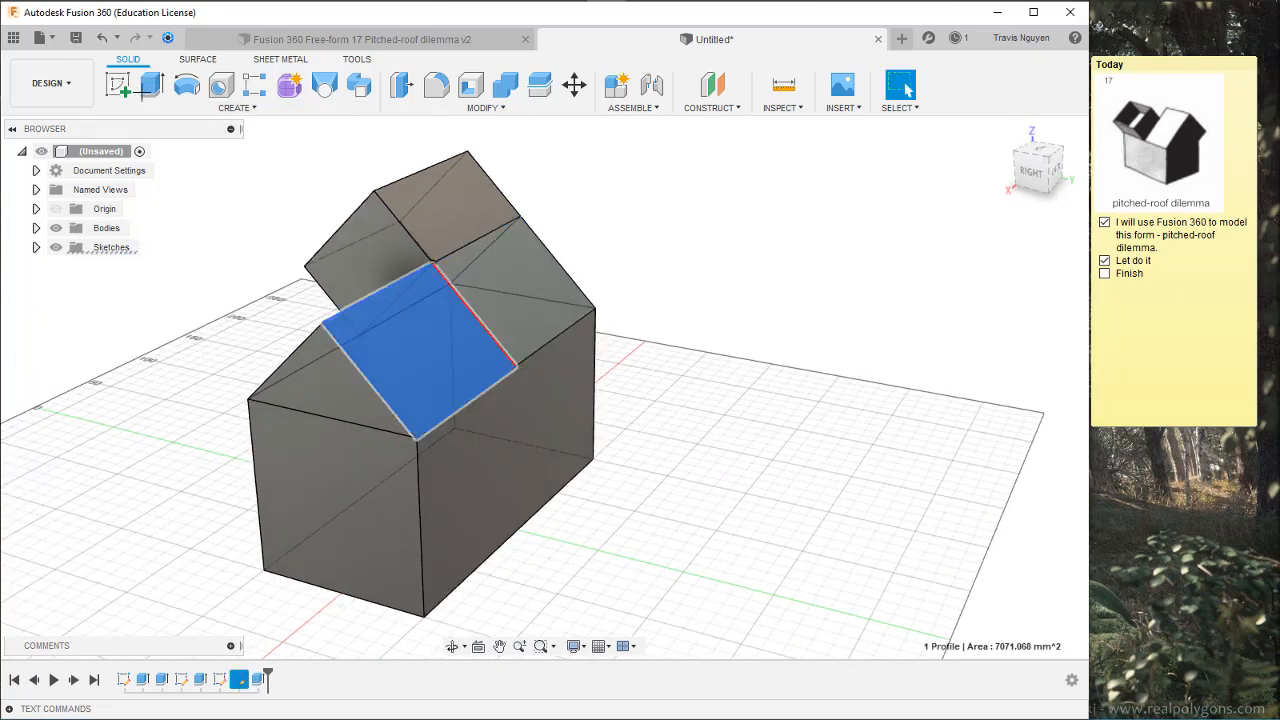
pyautogui.press('e')
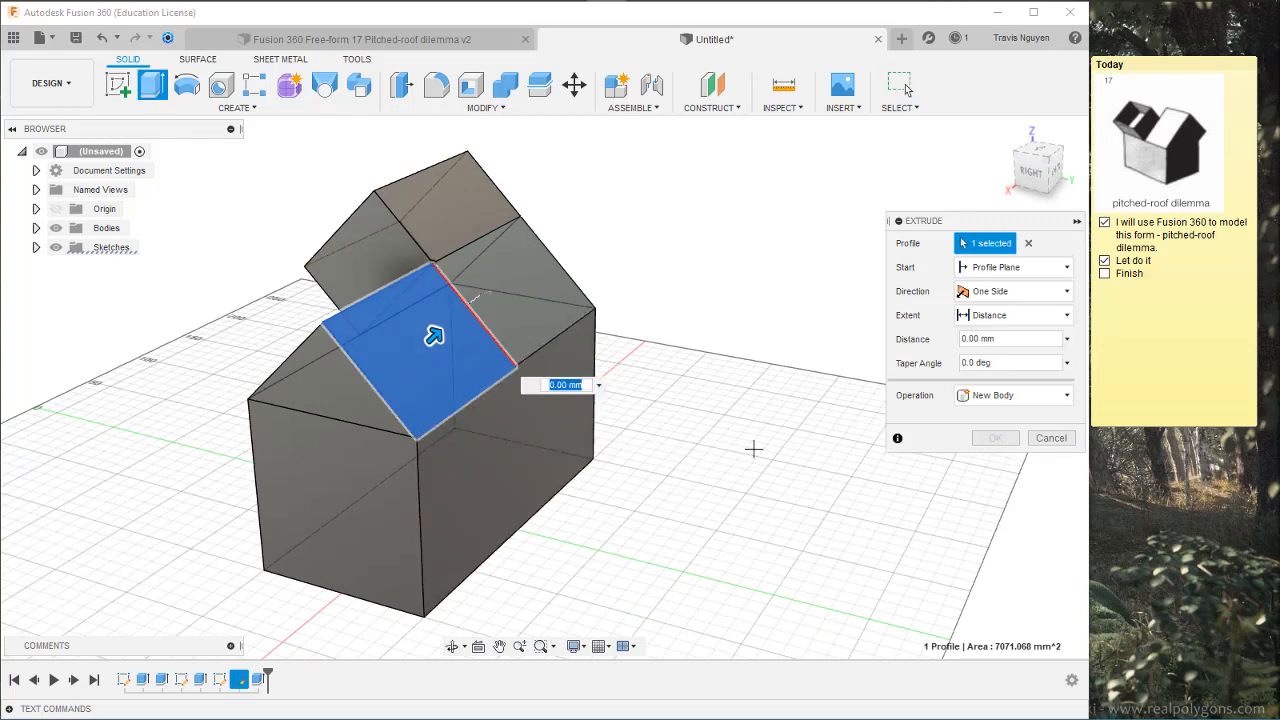
pyautogui.write('50')
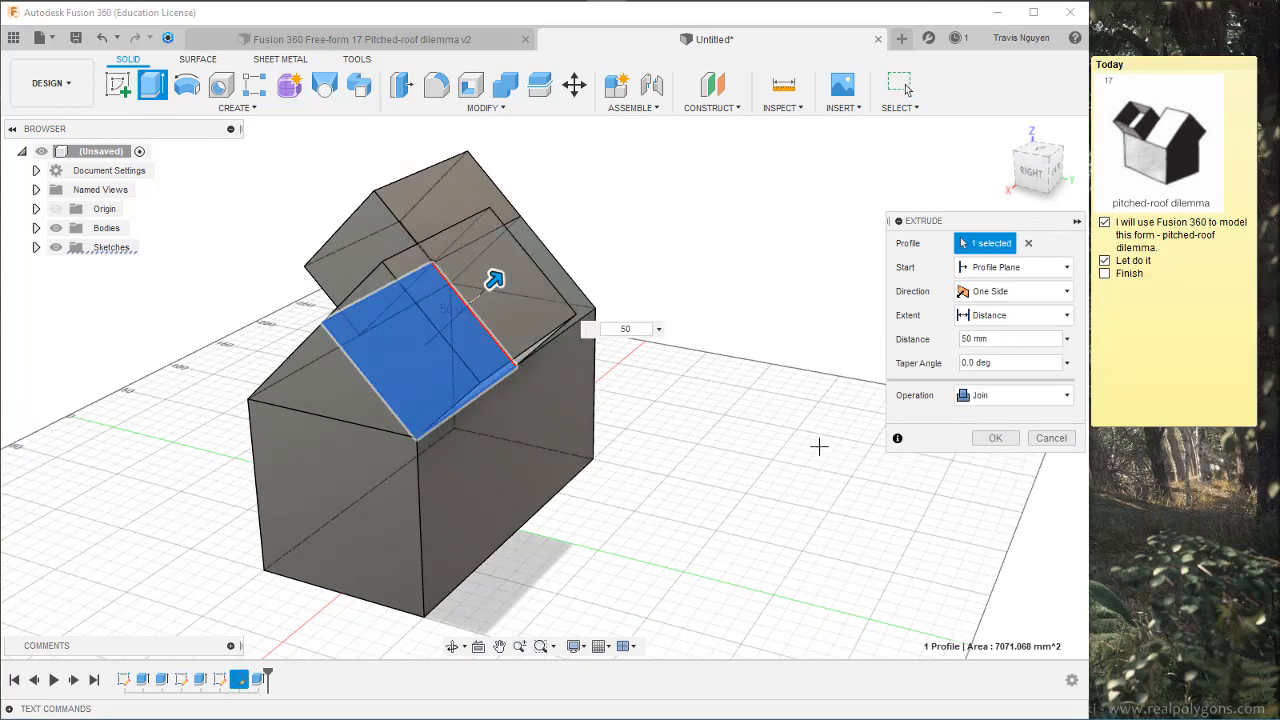
pyautogui.click(1005, 395)
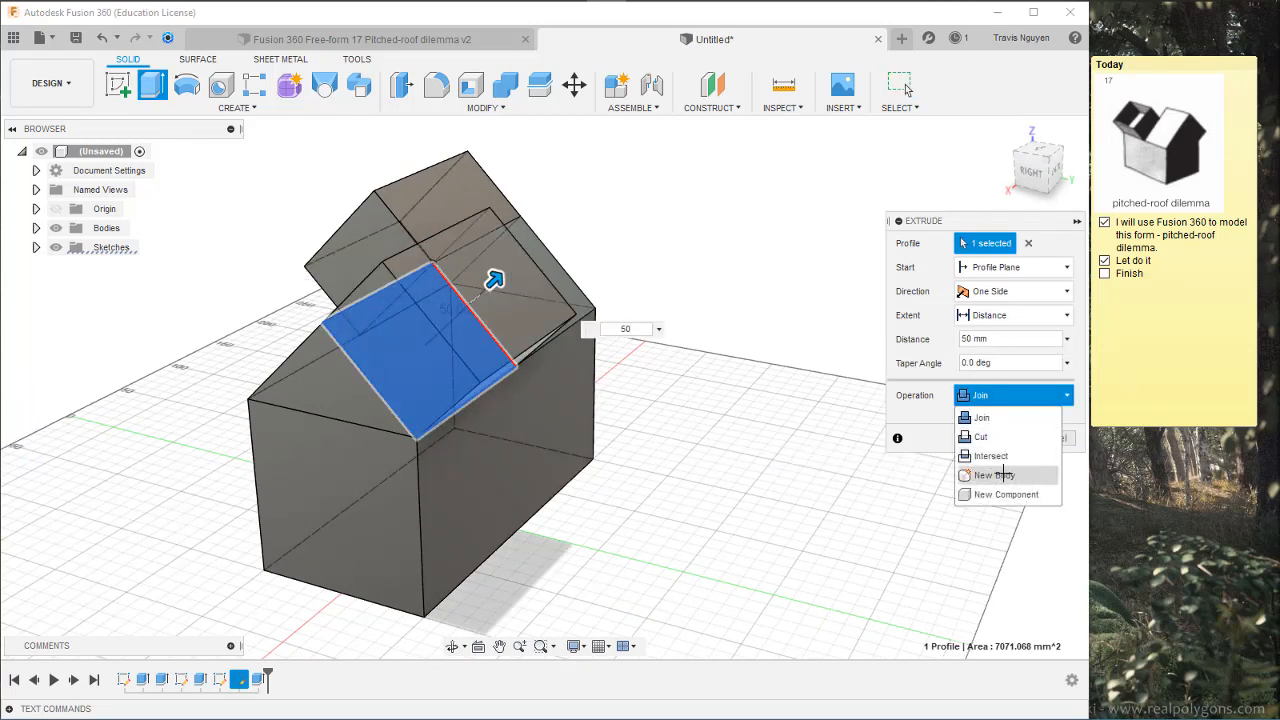
pyautogui.click(1000, 474)
pyautogui.click(995, 438)
# Shell the box on the front roof slope to 1 mm inside thickness, leaving its outer face open
pyautogui.keyDown('shift'); pyautogui.moveTo(820, 543); pyautogui.dragTo(849, 506, button='middle'); pyautogui.keyUp('shift')
pyautogui.click(471, 85)
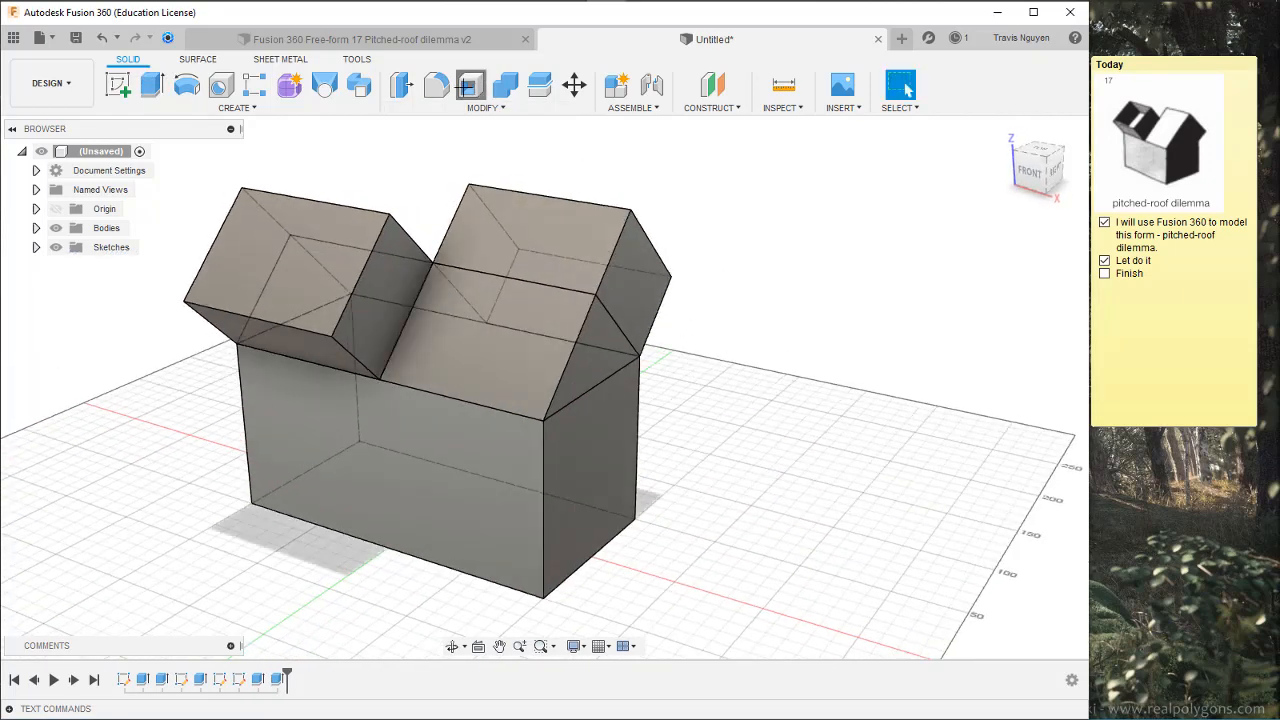
pyautogui.click(271, 300)
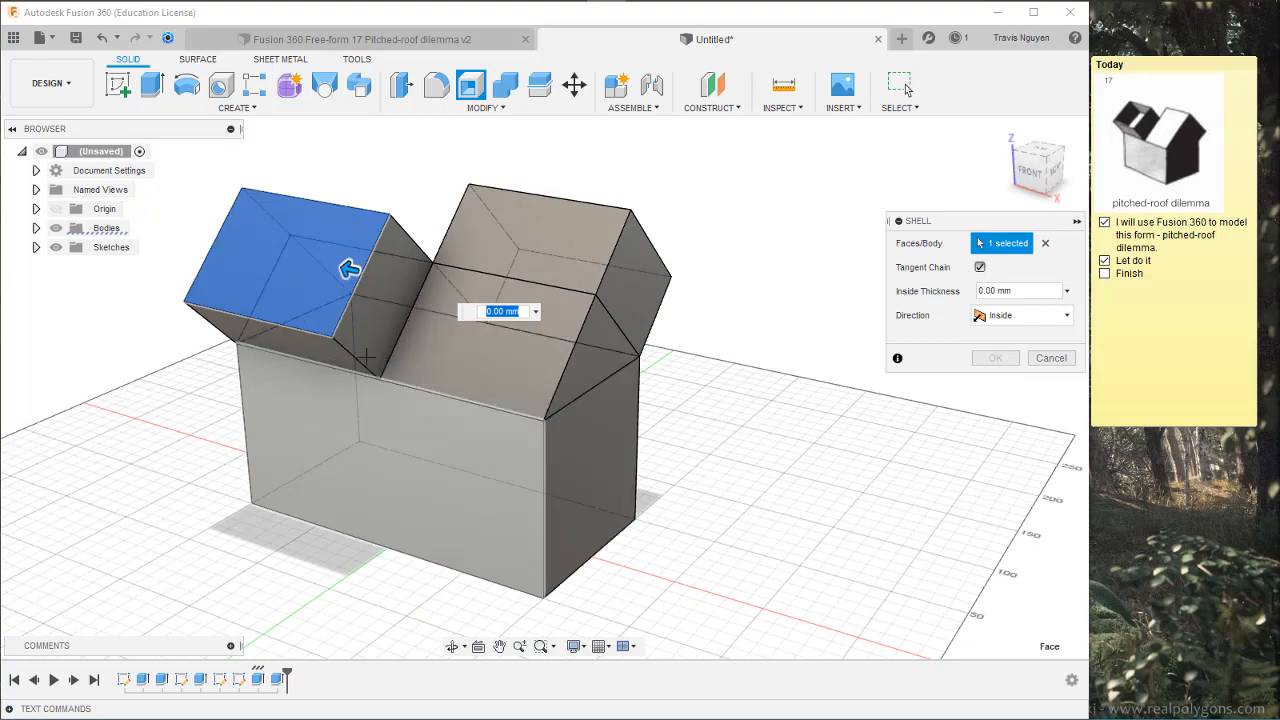
pyautogui.keyDown('shift'); pyautogui.moveTo(777, 397); pyautogui.dragTo(731, 409, button='middle'); pyautogui.keyUp('shift')
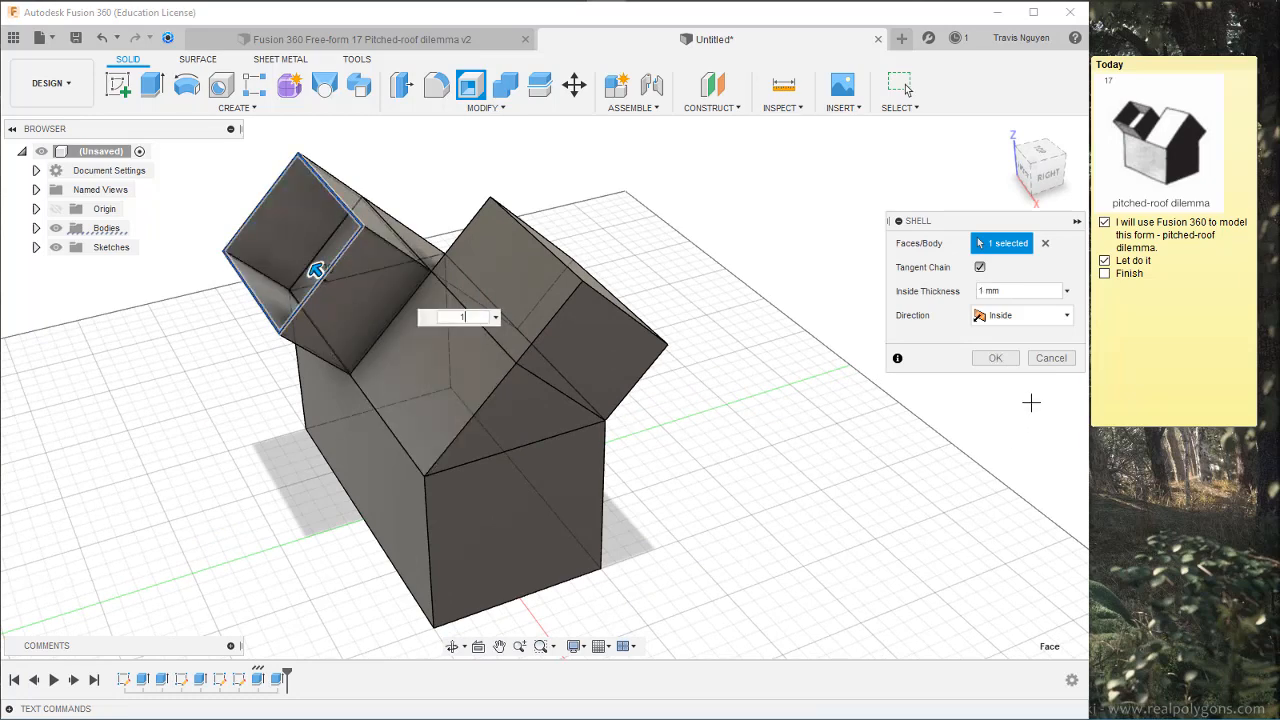
pyautogui.click(997, 358)
# Shell the box on the rear roof slope to 1 mm inside thickness with its outer face open
pyautogui.keyDown('shift'); pyautogui.moveTo(834, 463); pyautogui.dragTo(777, 431, button='middle'); pyautogui.keyUp('shift')
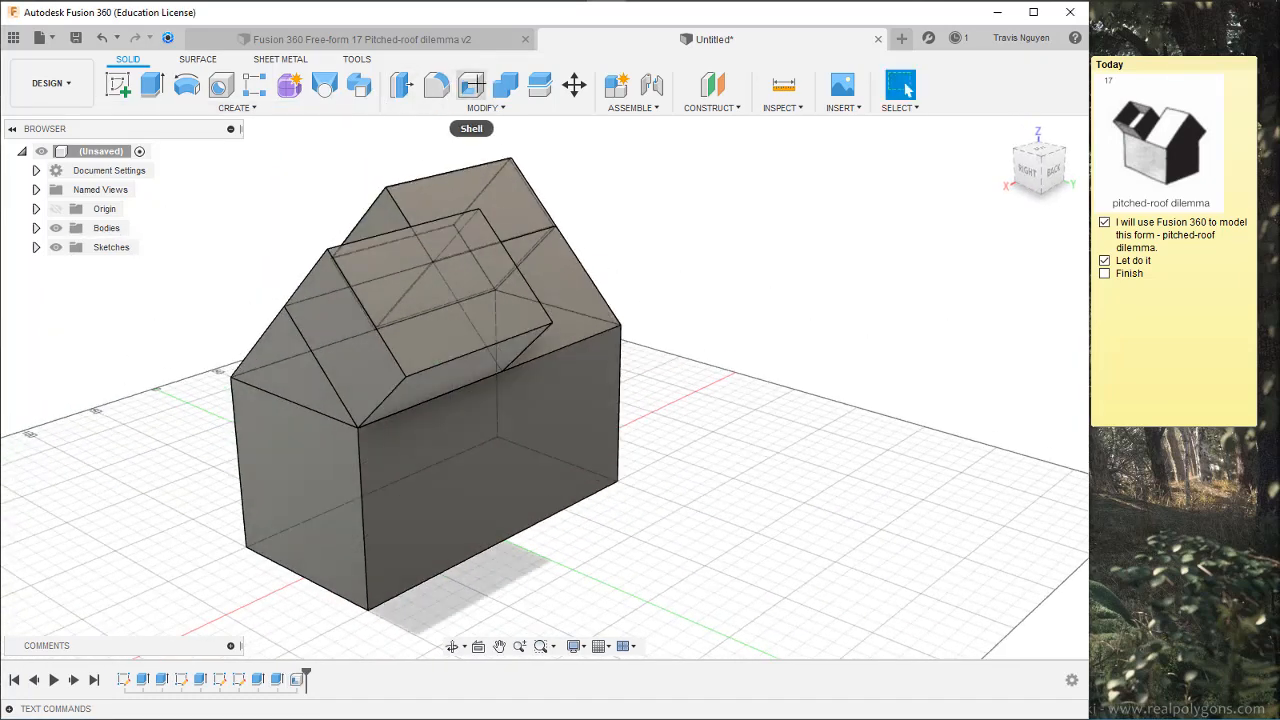
pyautogui.click(471, 84)
pyautogui.click(434, 286)
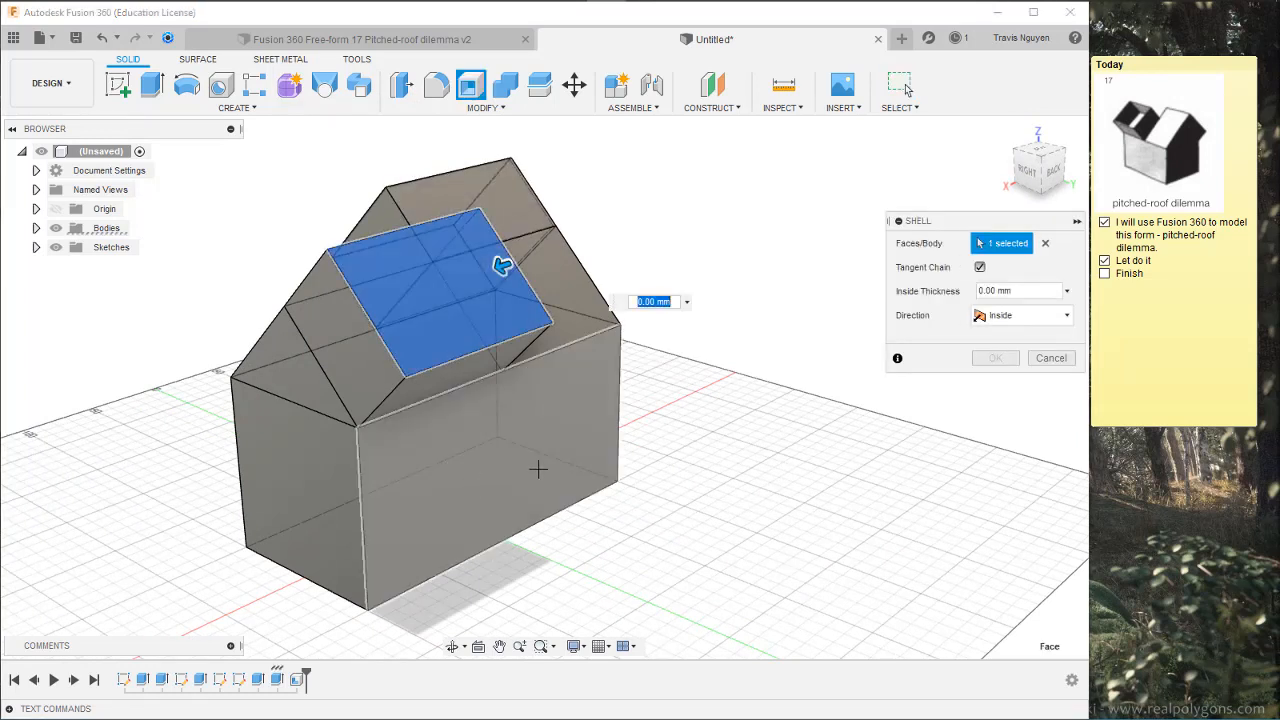
pyautogui.write('1')
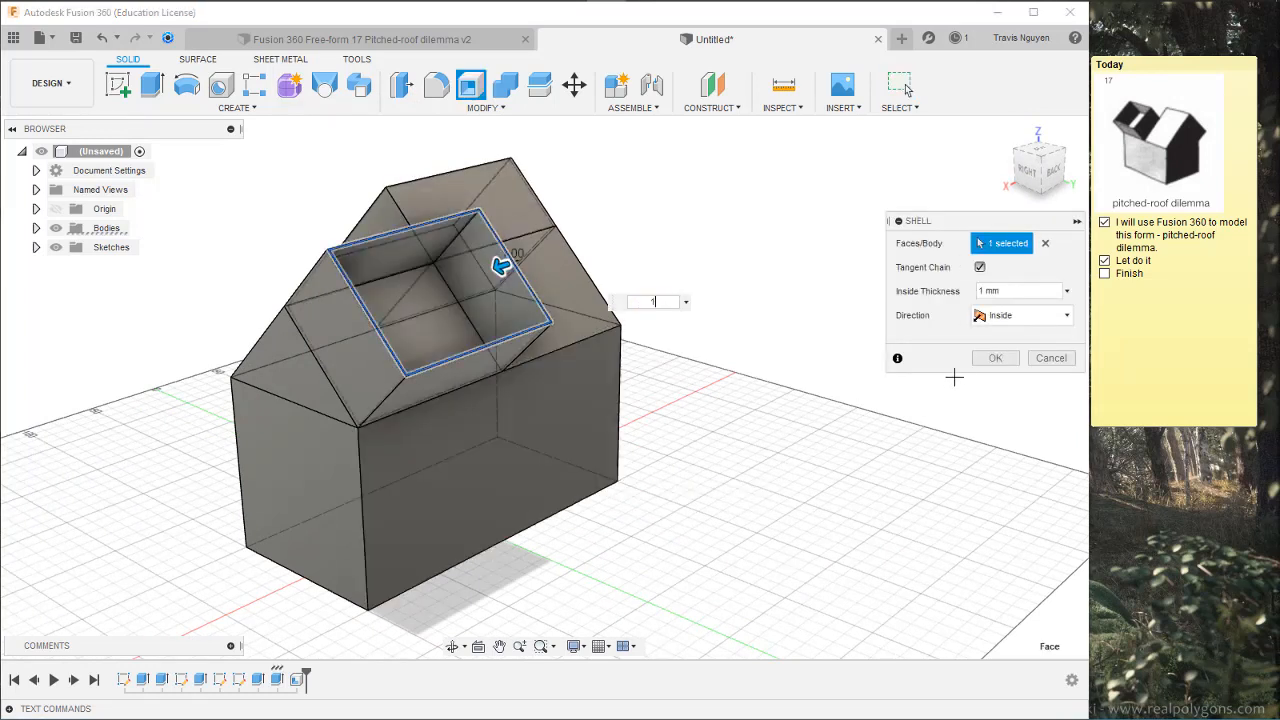
pyautogui.click(995, 358)
# Combine Body1 with Body2, Body3 and Body4 using the Join operation
pyautogui.keyDown('shift'); pyautogui.moveTo(793, 469); pyautogui.dragTo(835, 456, button='middle'); pyautogui.keyUp('shift')
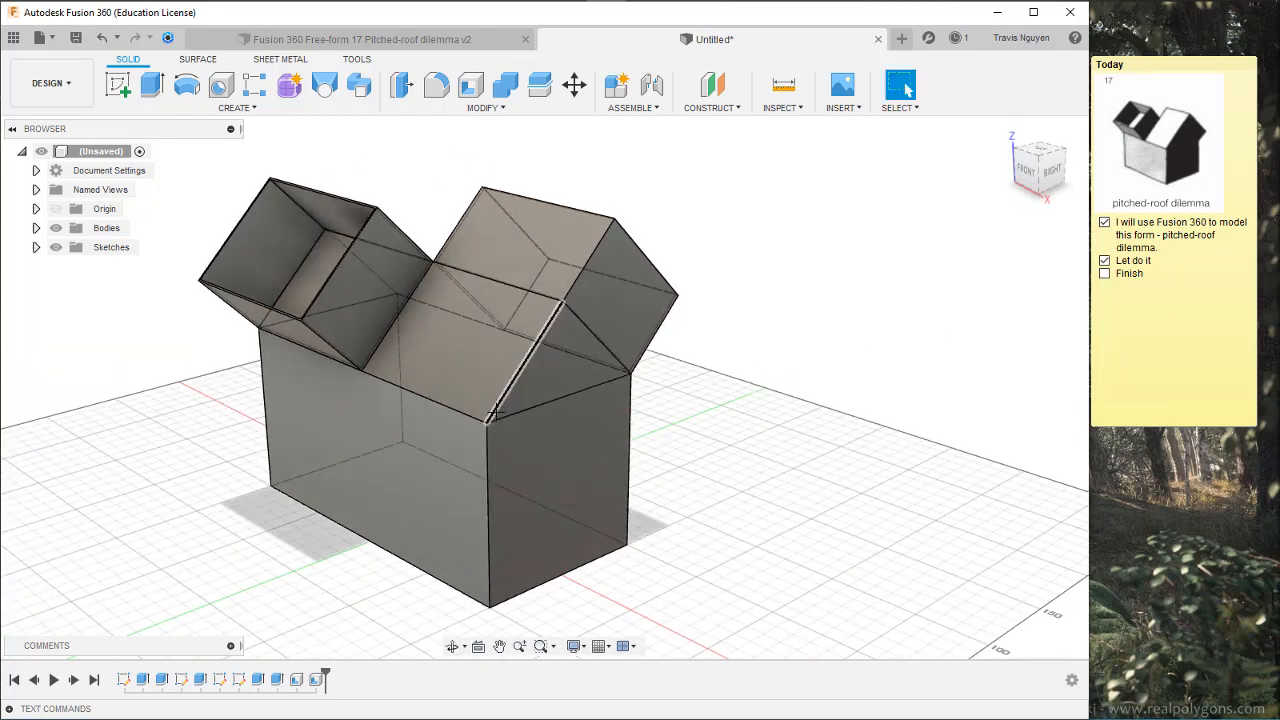
pyautogui.click(36, 228)
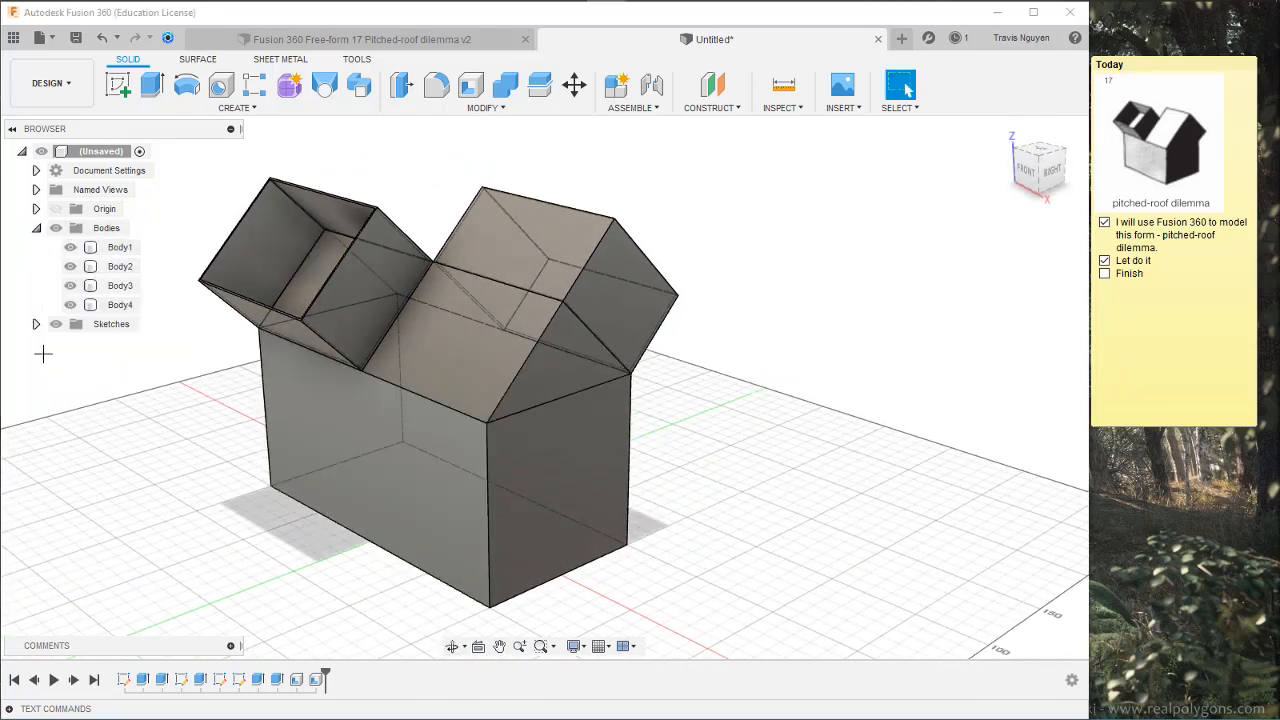
pyautogui.click(36, 324)
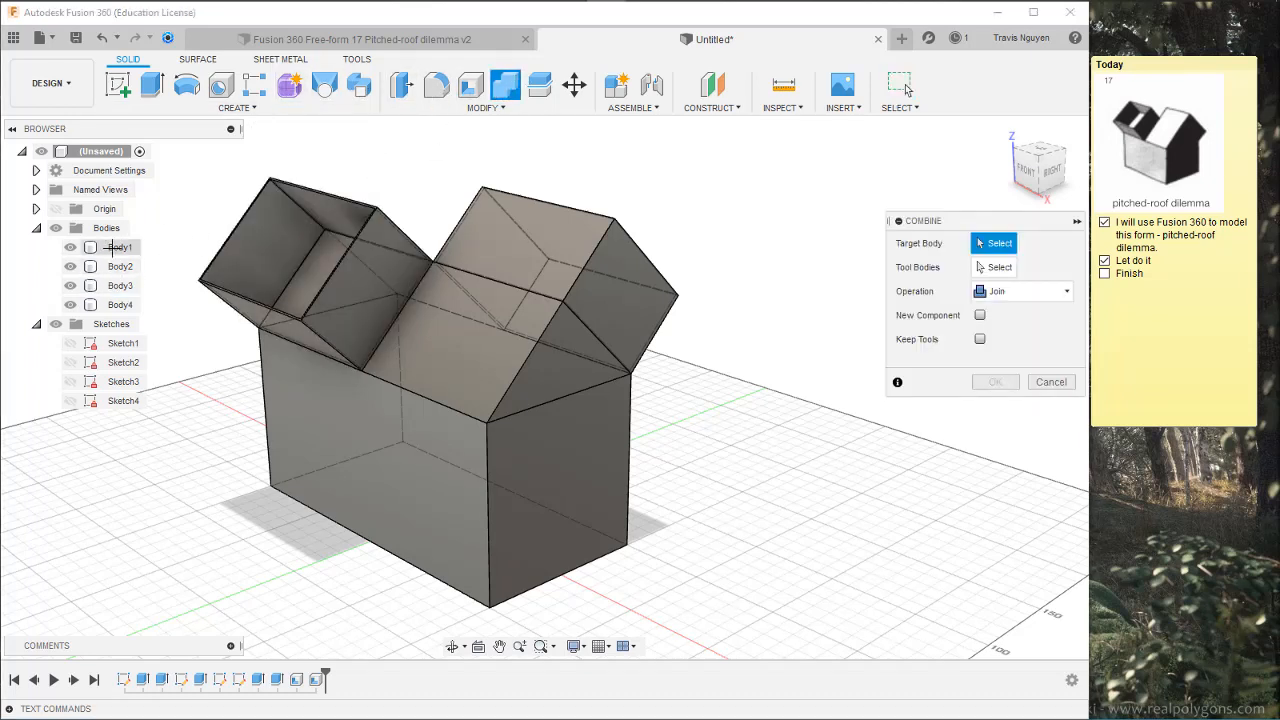
pyautogui.click(117, 247)
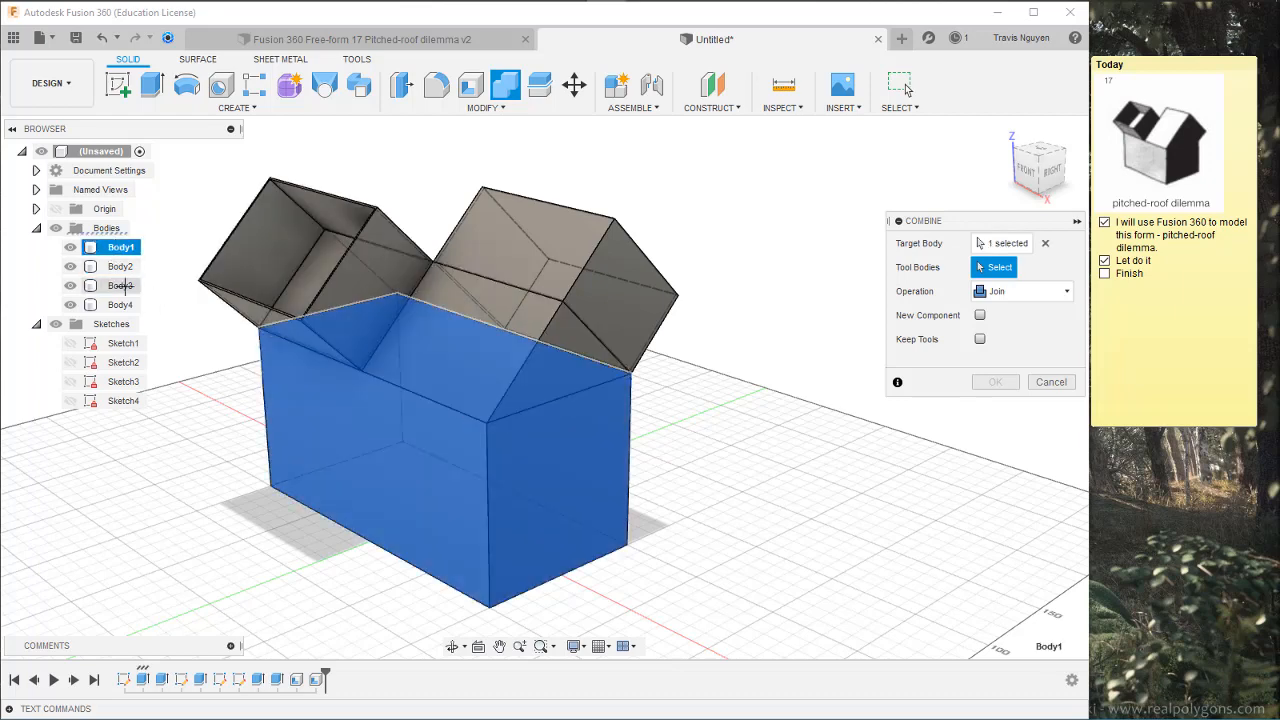
pyautogui.click(120, 266)
pyautogui.click(120, 285)
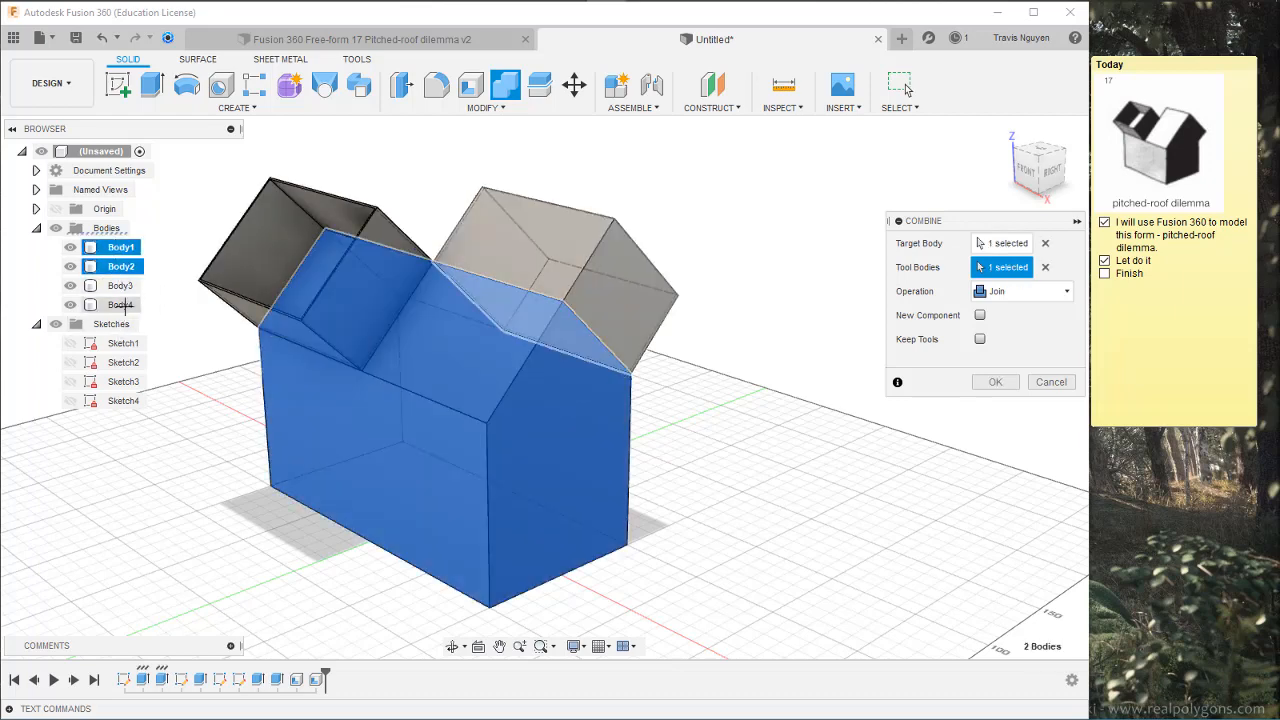
pyautogui.click(120, 304)
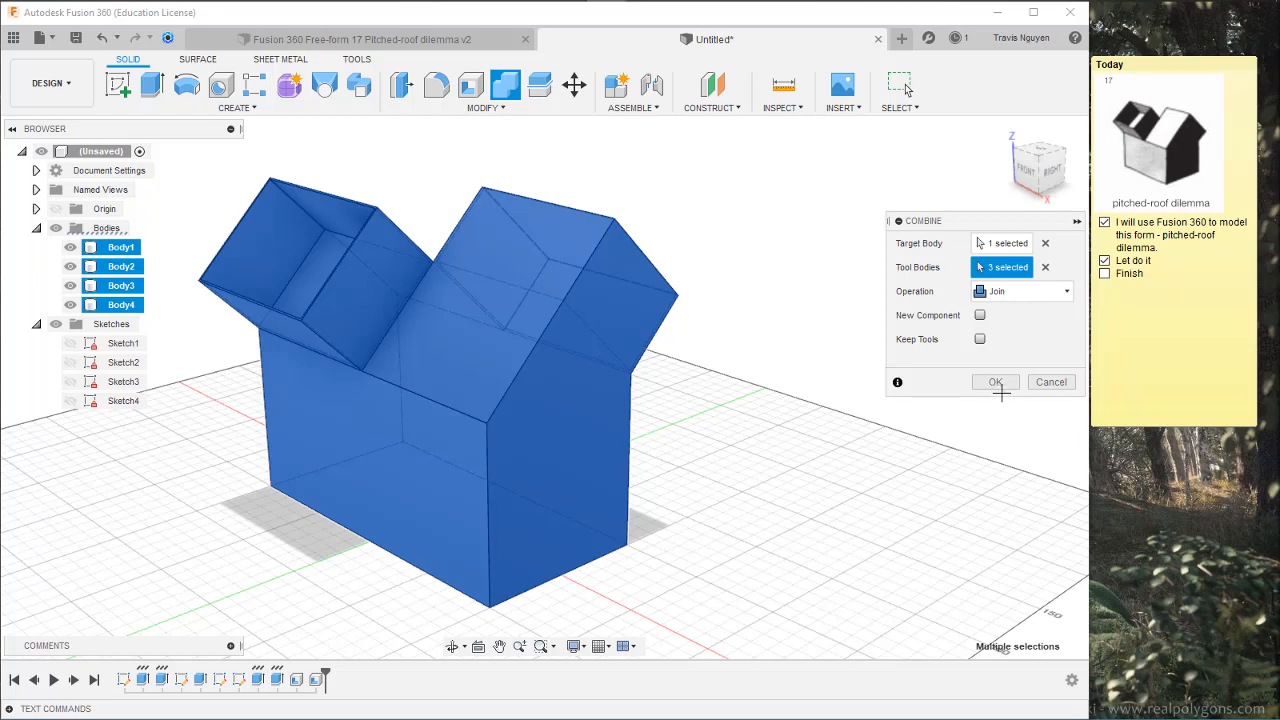
pyautogui.click(992, 385)
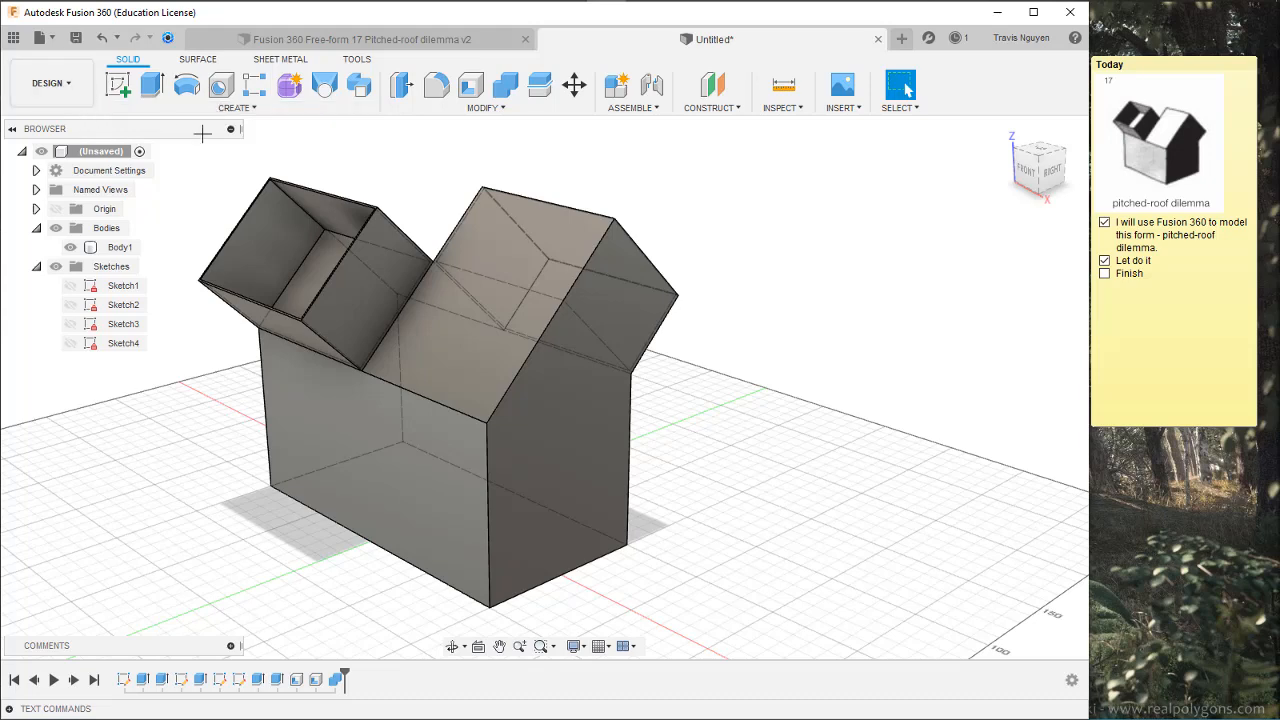
# Apply the Paint - Enamel Glossy (White) appearance to the whole house body
pyautogui.click(484, 107)
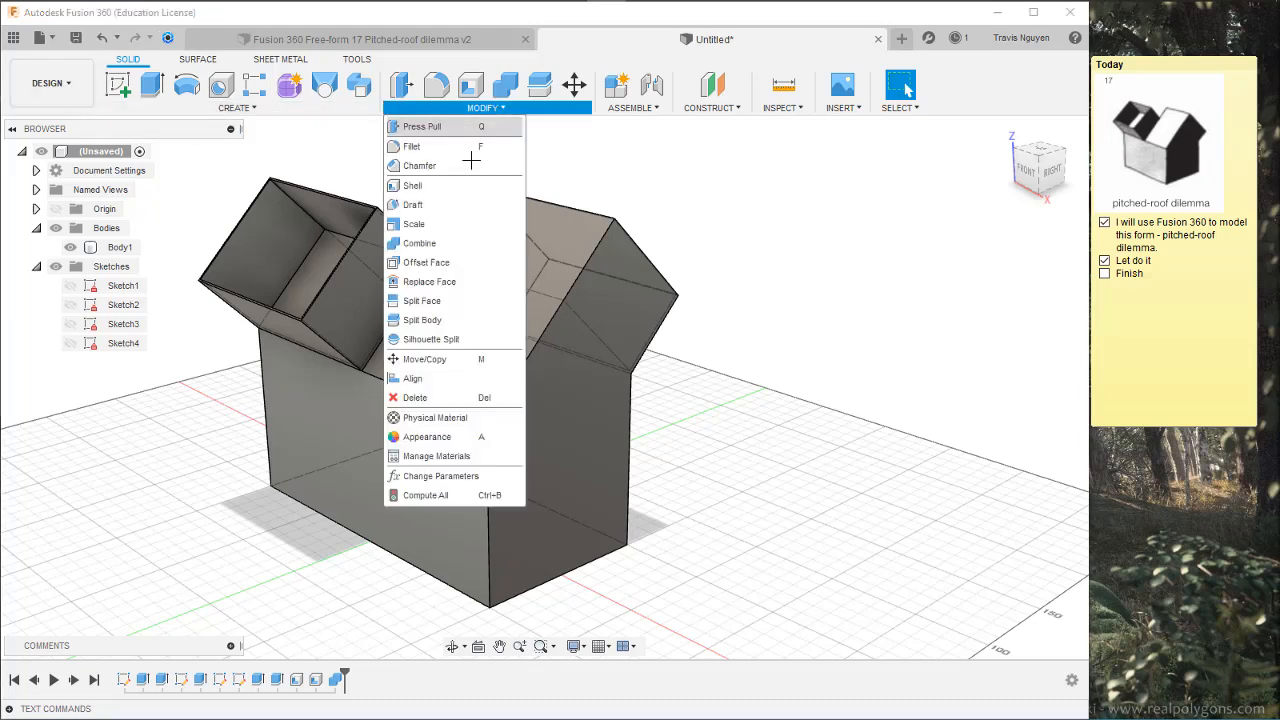
pyautogui.click(470, 437)
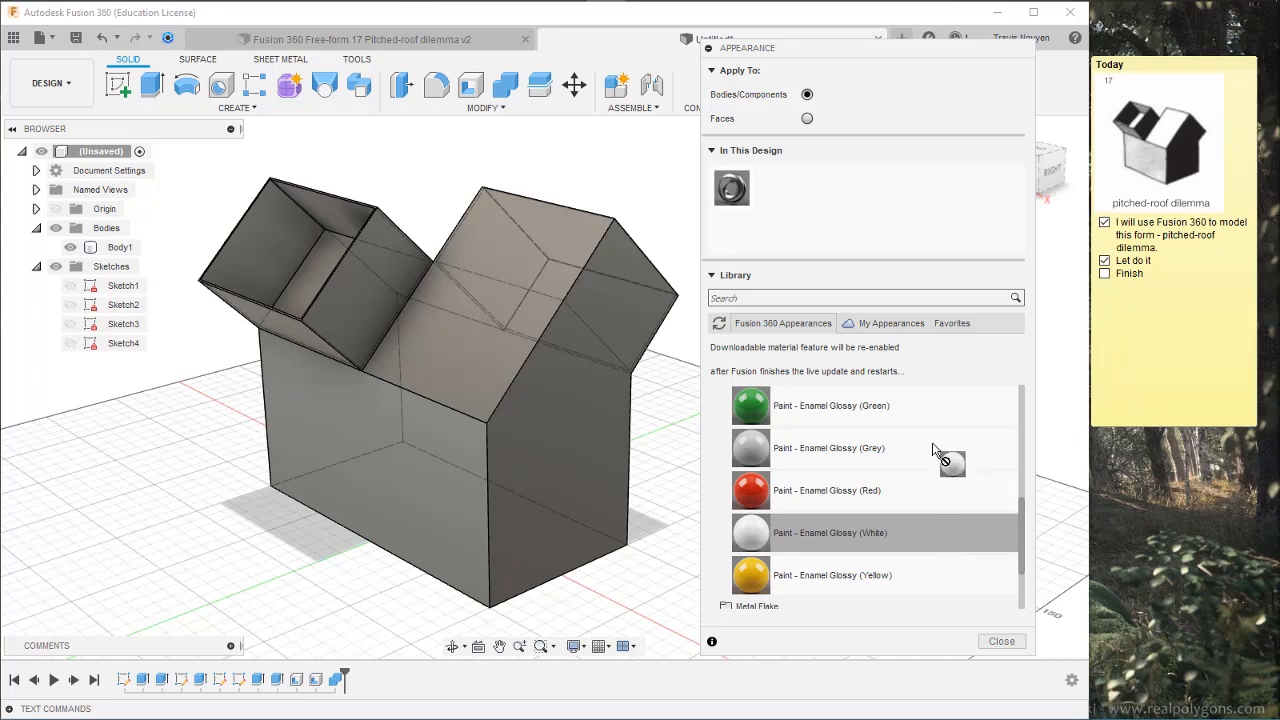
pyautogui.moveTo(935, 450); pyautogui.dragTo(428, 371)
# Switch to the Render workspace and set the scene's solid background colour to brown, RGB 134, 102, 59
pyautogui.click(45, 83)
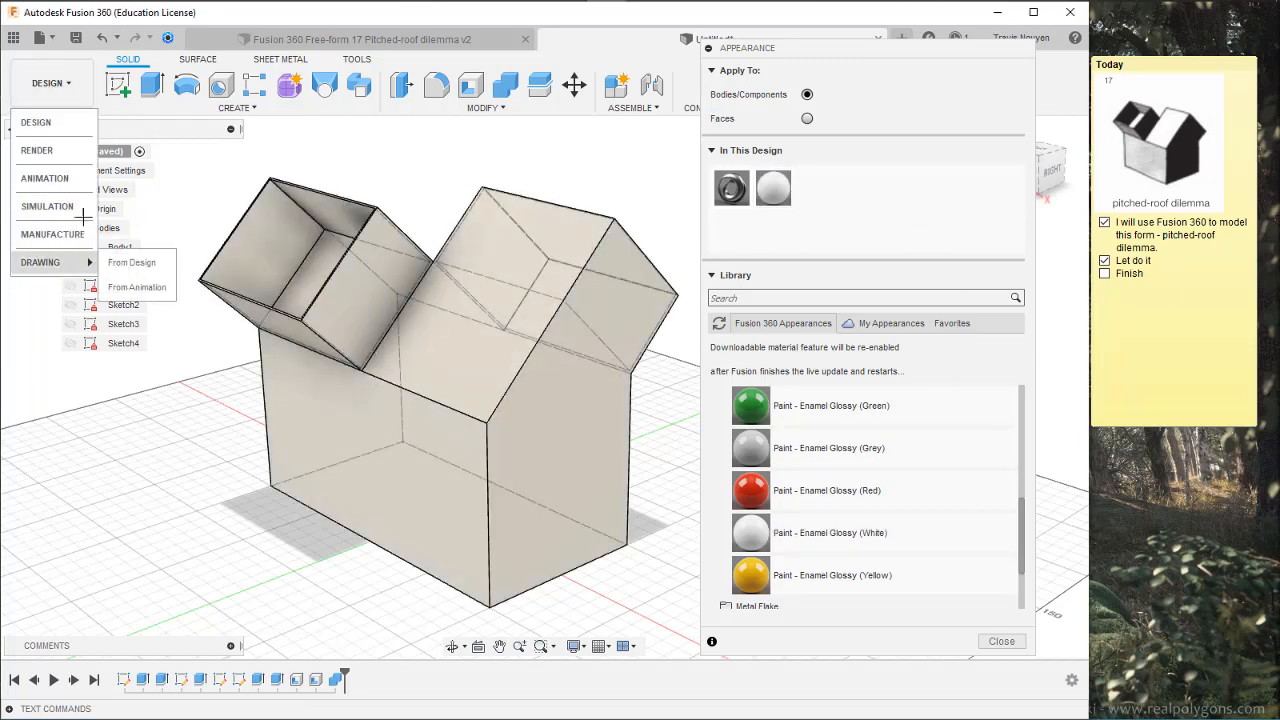
pyautogui.click(50, 151)
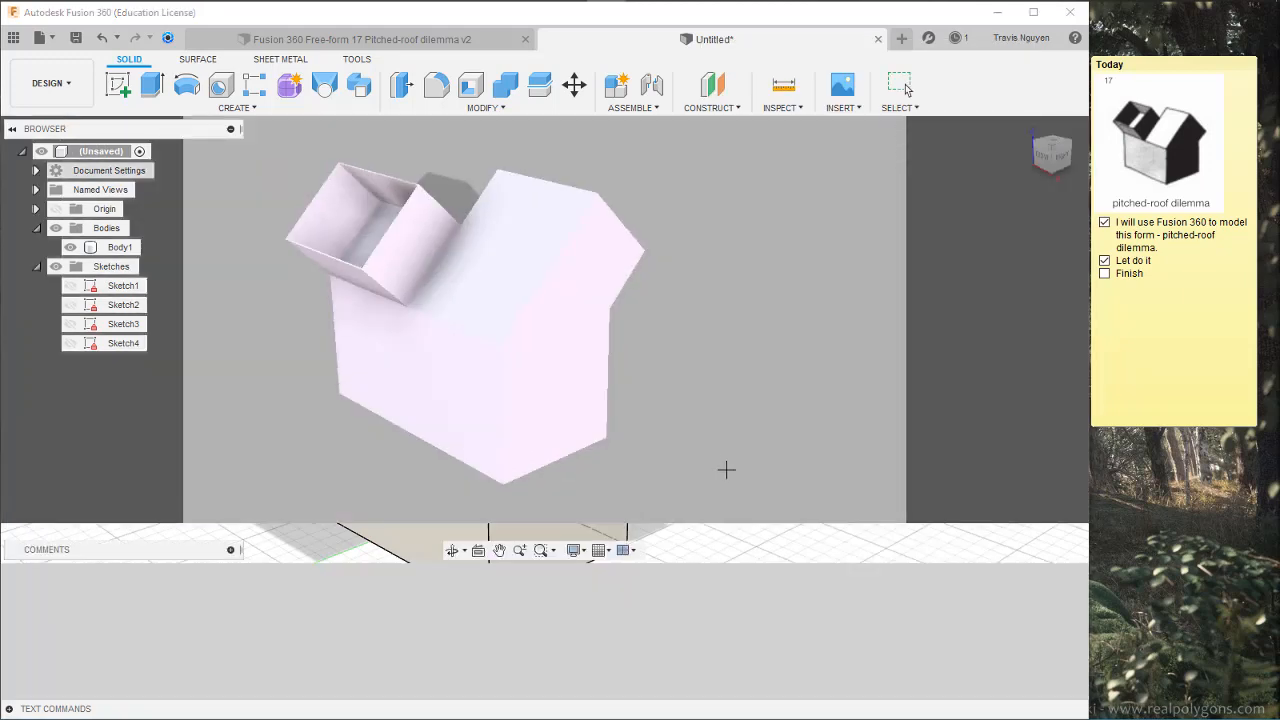
pyautogui.keyDown('shift'); pyautogui.moveTo(830, 413); pyautogui.dragTo(786, 449, button='middle'); pyautogui.keyUp('shift')
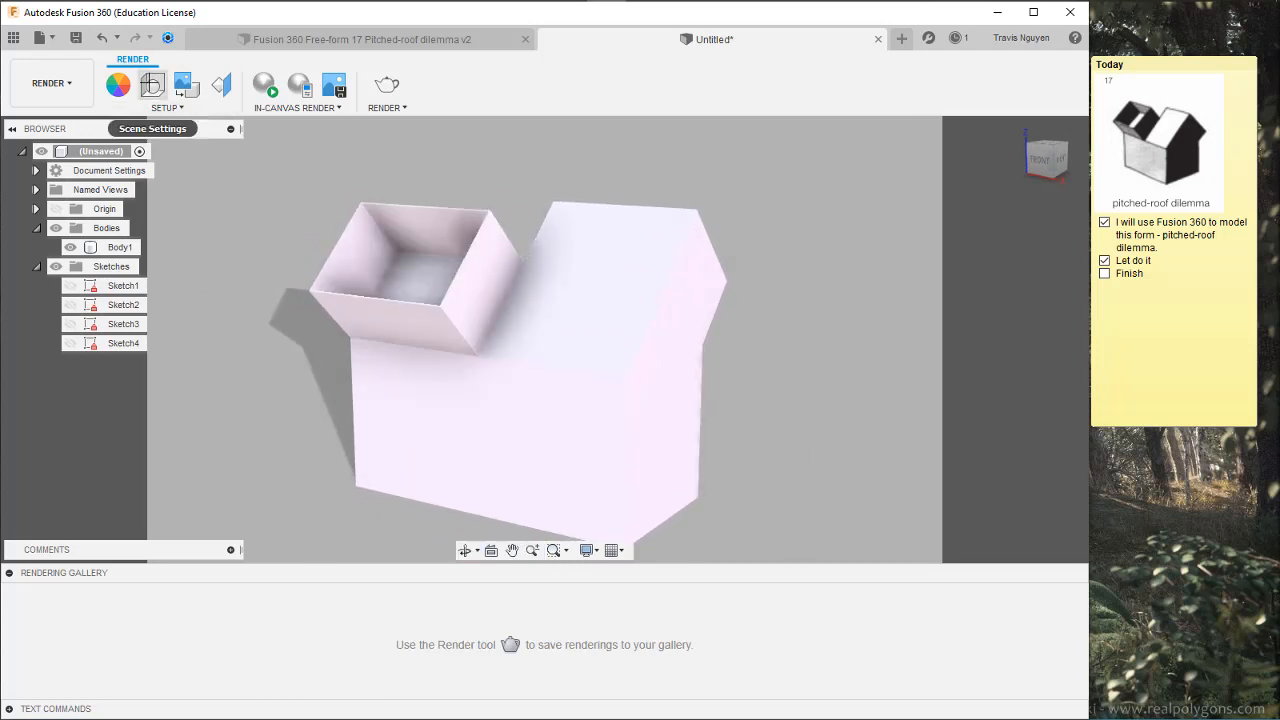
pyautogui.click(152, 85)
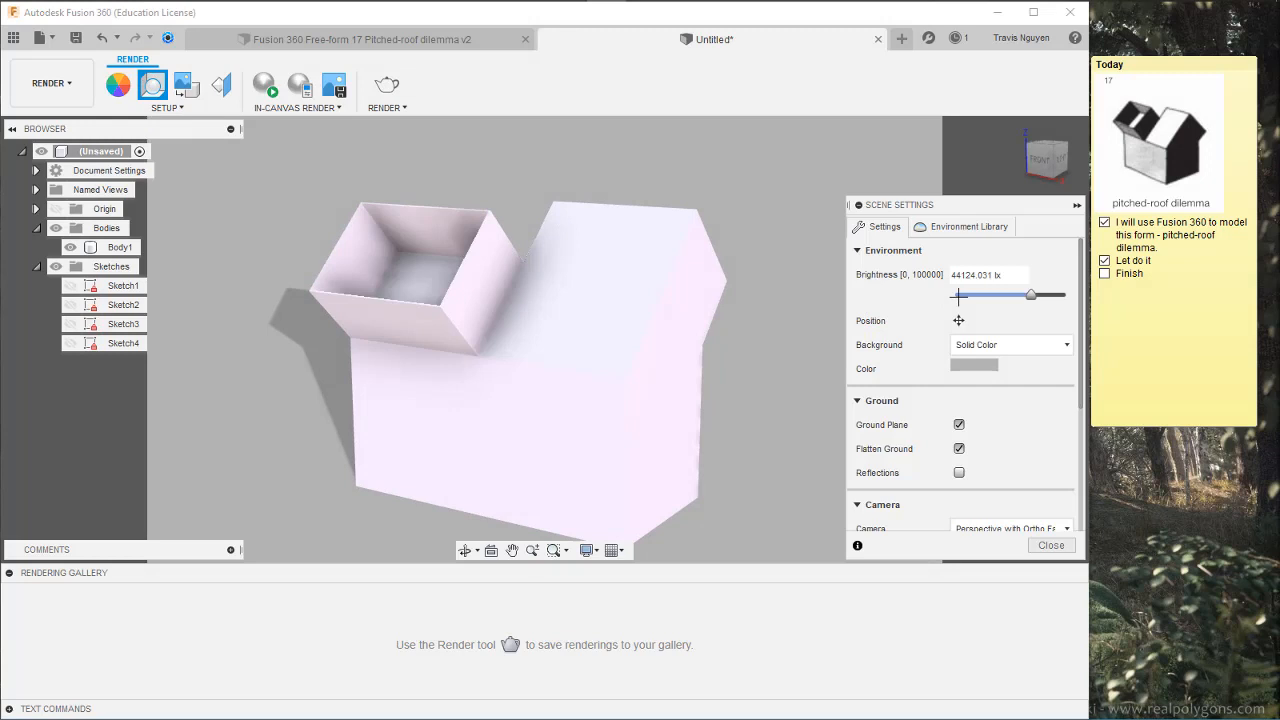
pyautogui.click(972, 365)
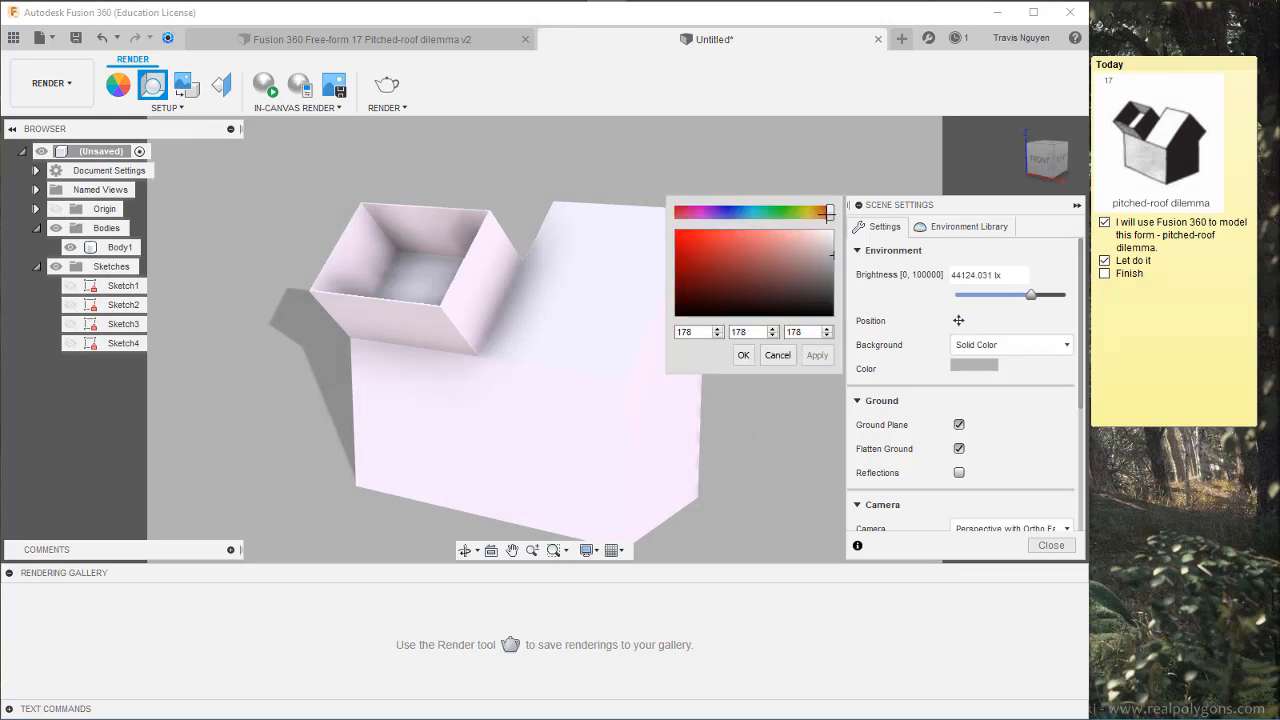
pyautogui.moveTo(829, 212); pyautogui.dragTo(816, 212)
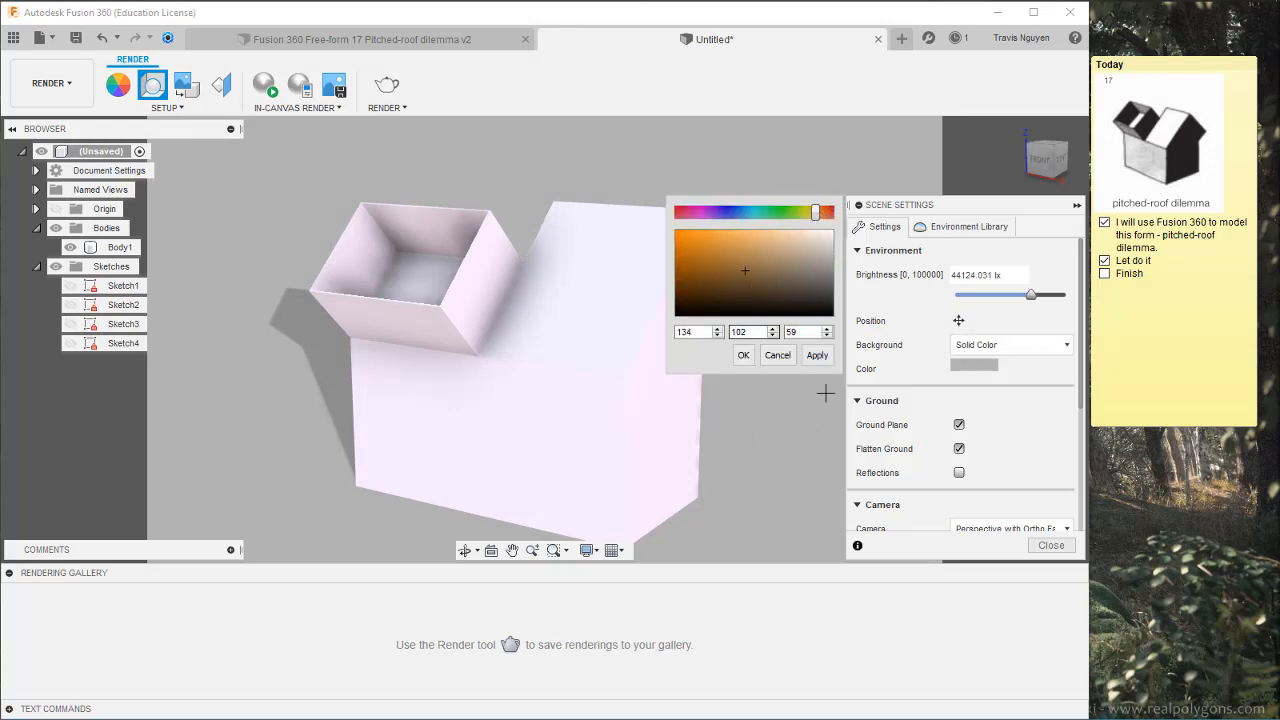
pyautogui.click(817, 355)
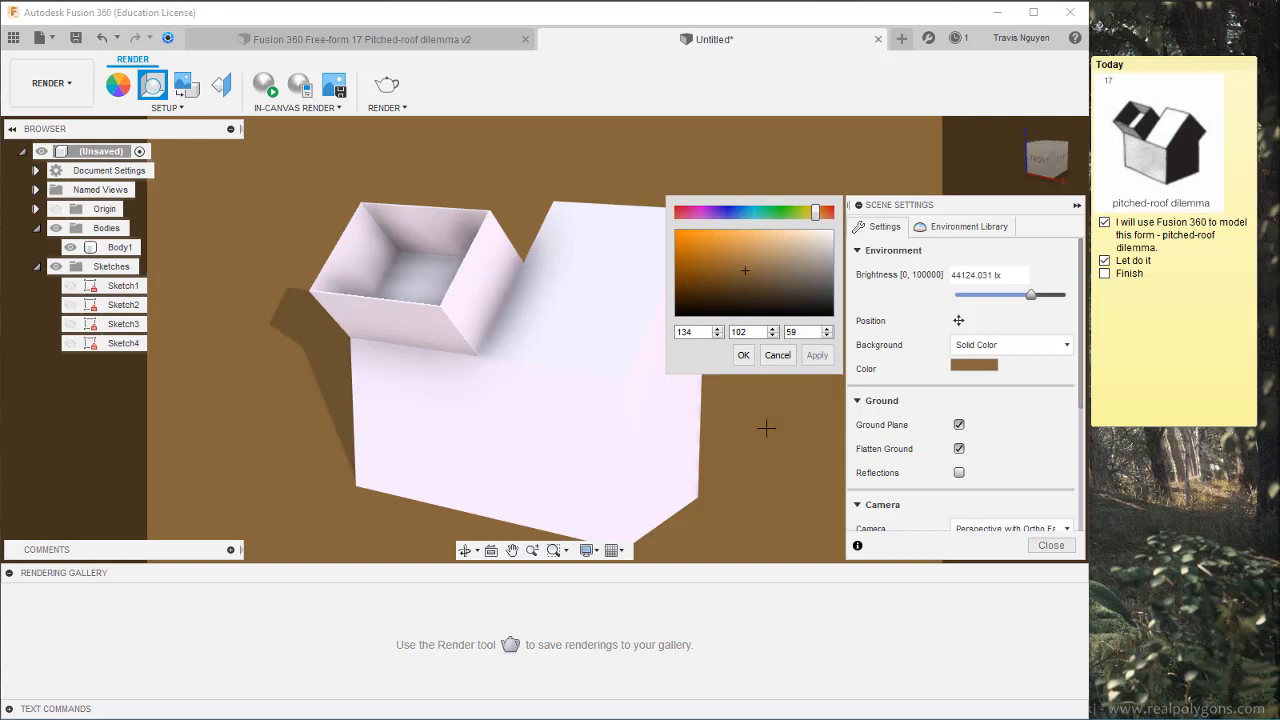
pyautogui.click(743, 356)
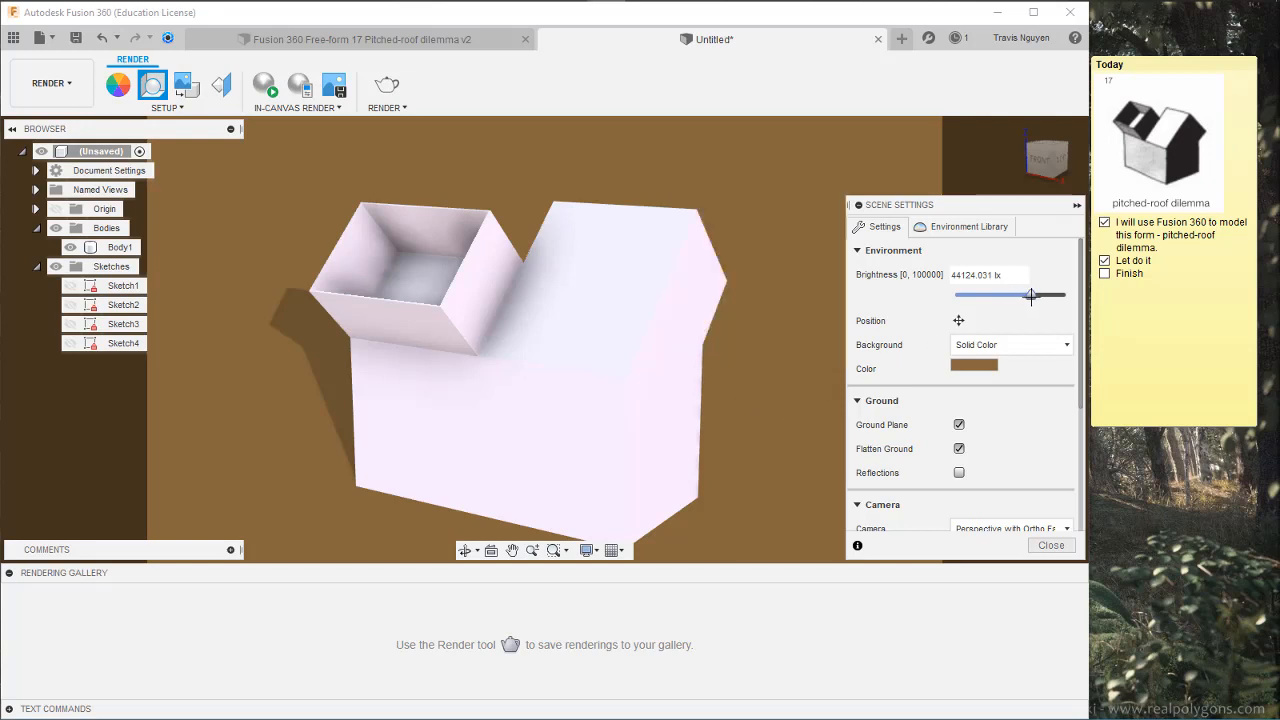
# Lower the environment brightness to about 33143 lx and rotate the environment to 68 degrees
pyautogui.moveTo(1024, 295); pyautogui.dragTo(1025, 296)
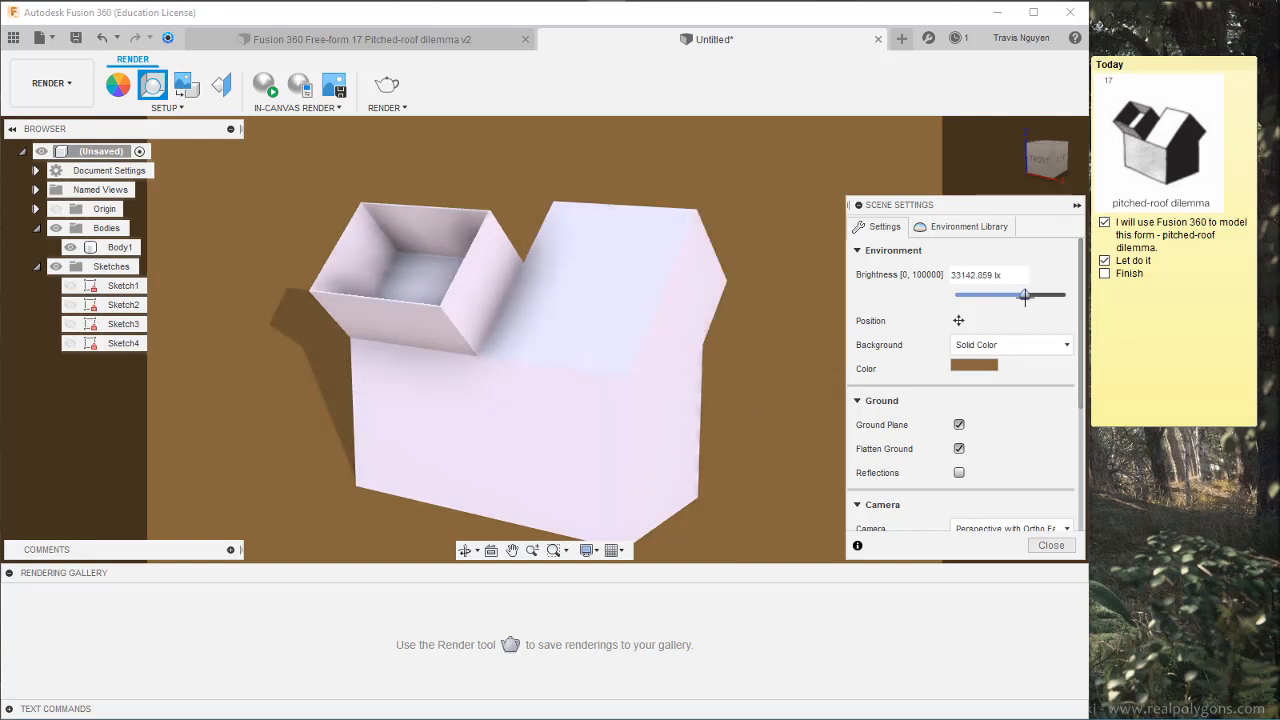
pyautogui.click(958, 321)
pyautogui.moveTo(934, 502)
pyautogui.mouseDown()
pyautogui.moveTo(901, 503)
pyautogui.moveTo(921, 503)
pyautogui.mouseUp()
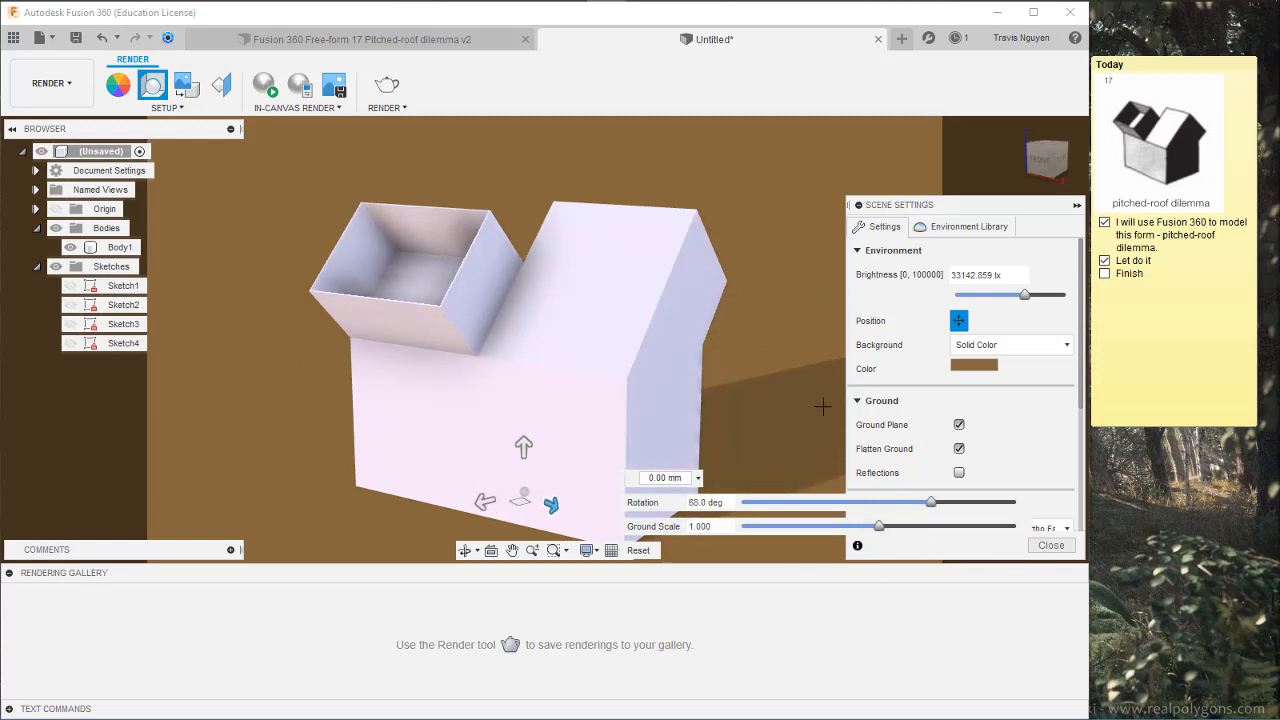
pyautogui.press('Escape')
pyautogui.moveTo(834, 371); pyautogui.dragTo(844, 362, button='middle')
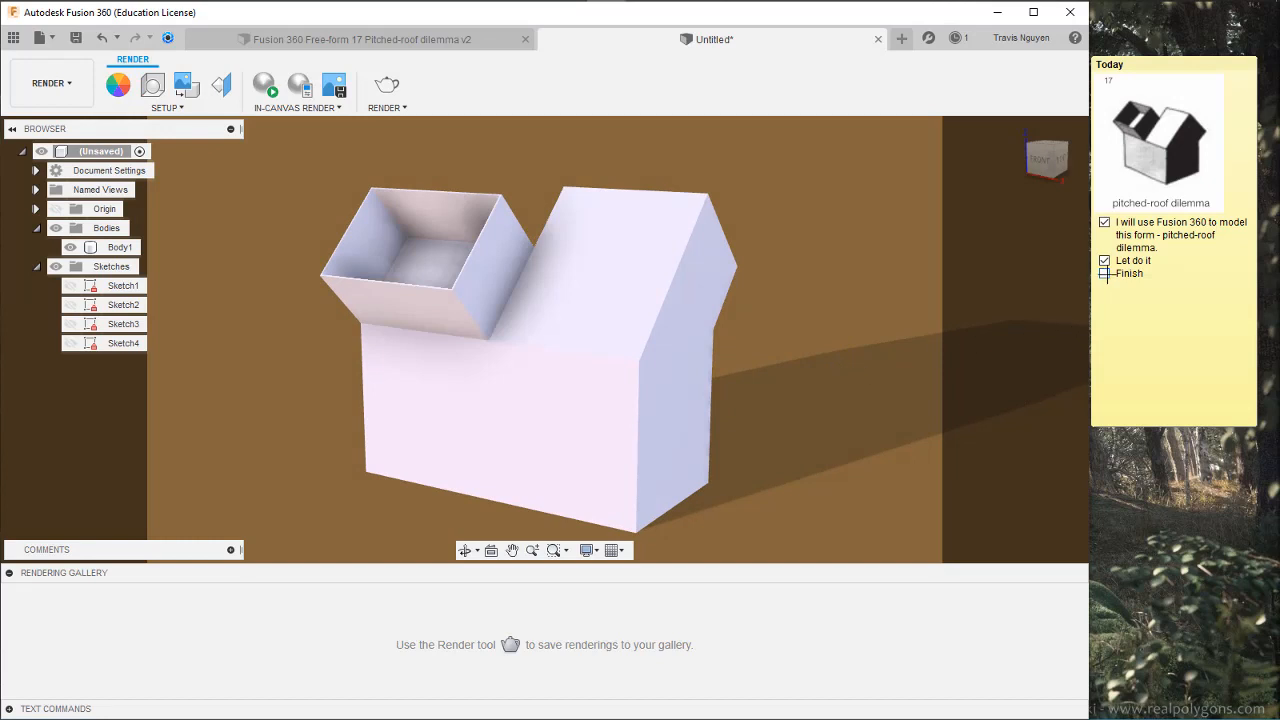